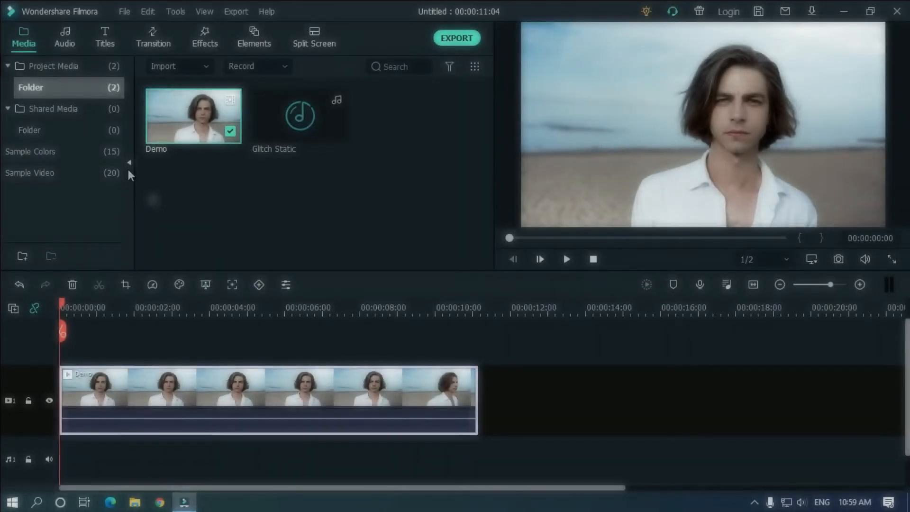
- Place the Red sample color on the track above the Demo clip and extend it to the Demo clip's full length
click(63, 151)
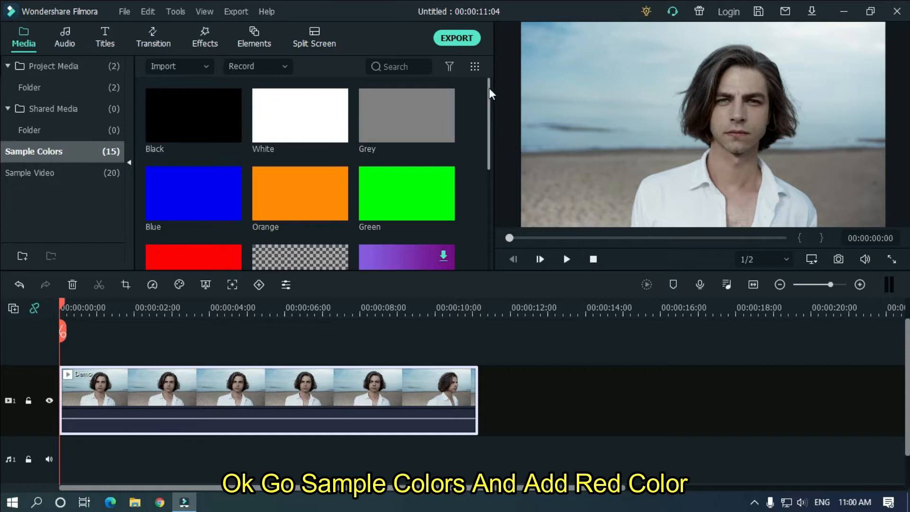
drag(489, 87, 488, 109)
drag(211, 225, 69, 374)
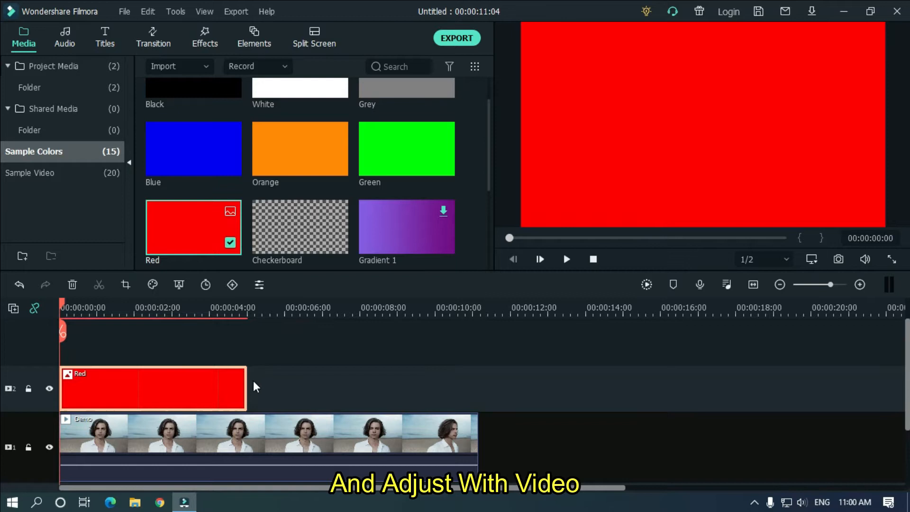
drag(246, 379, 478, 379)
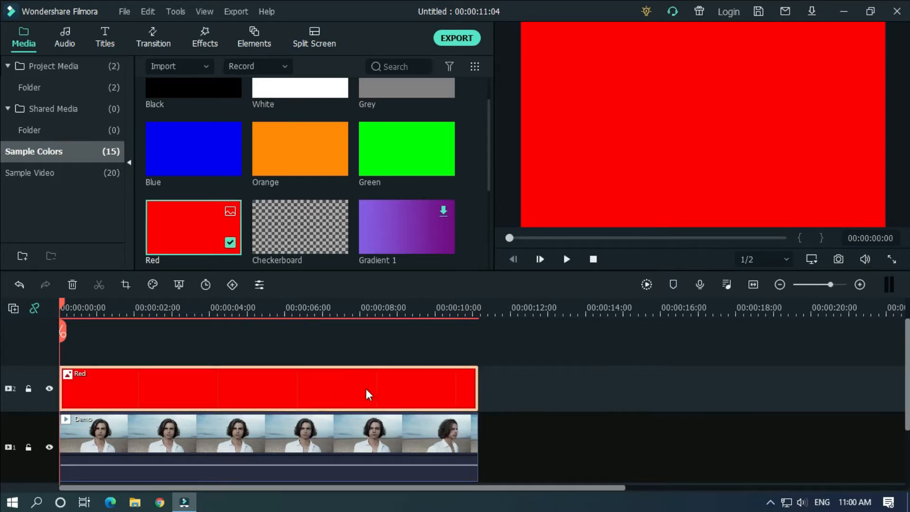
- Set the Red color clip's blending mode to Overlay and its opacity to 80%, and apply the settings
double_click(332, 385)
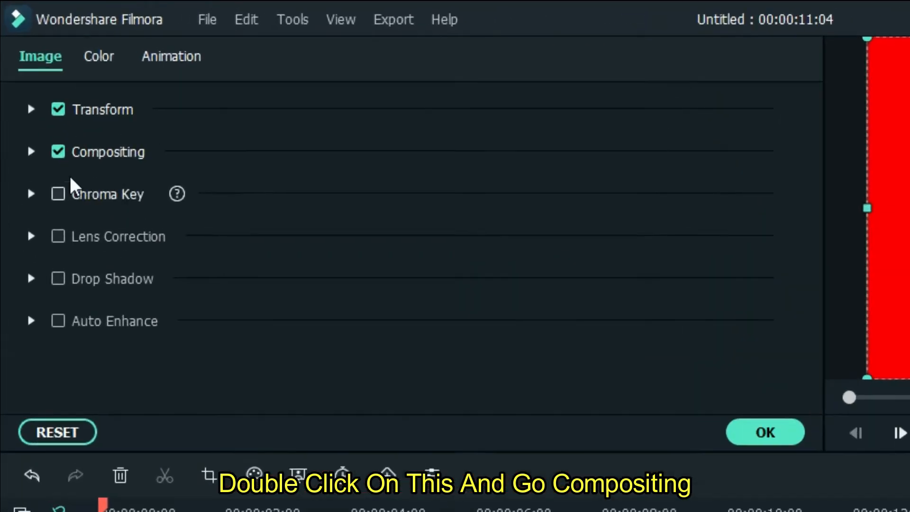
click(25, 99)
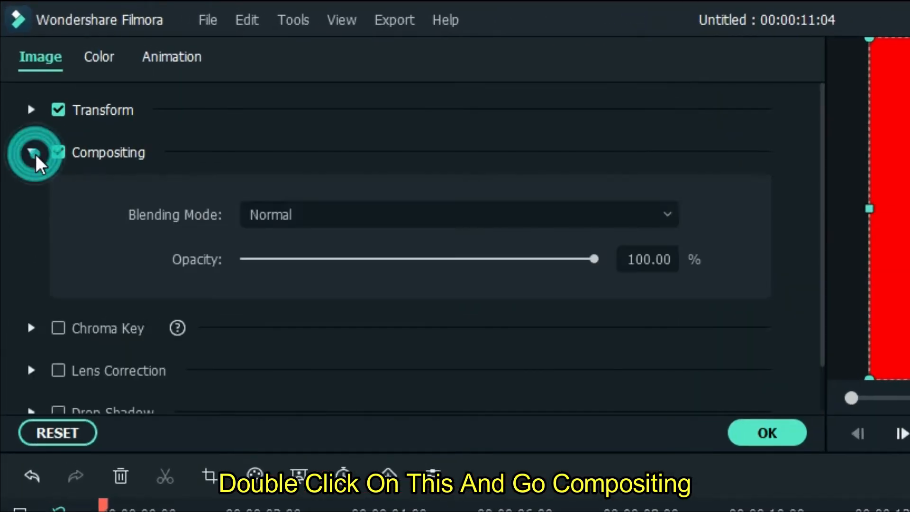
click(387, 214)
drag(669, 274, 674, 396)
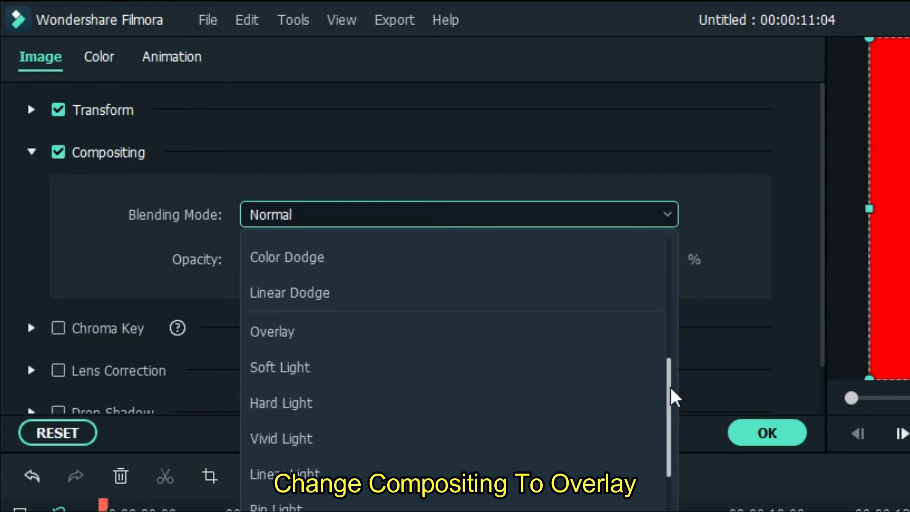
click(306, 338)
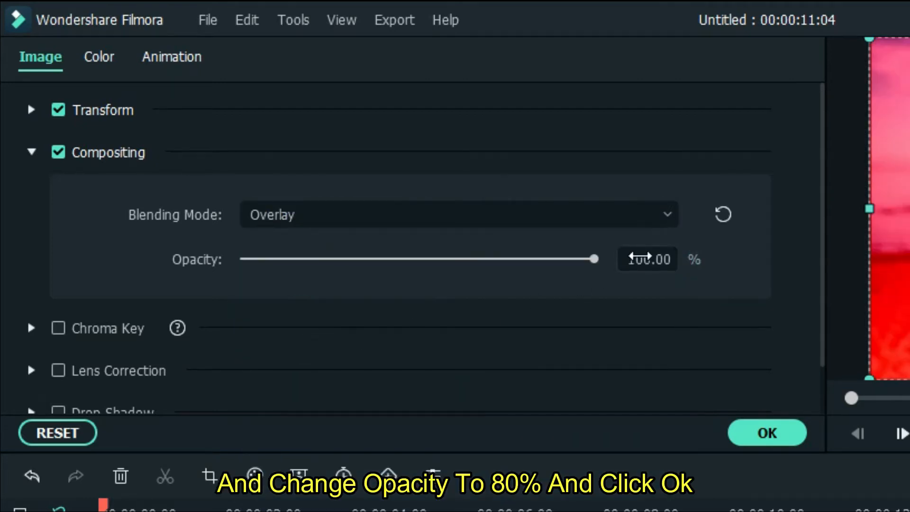
click(646, 259)
text(80)
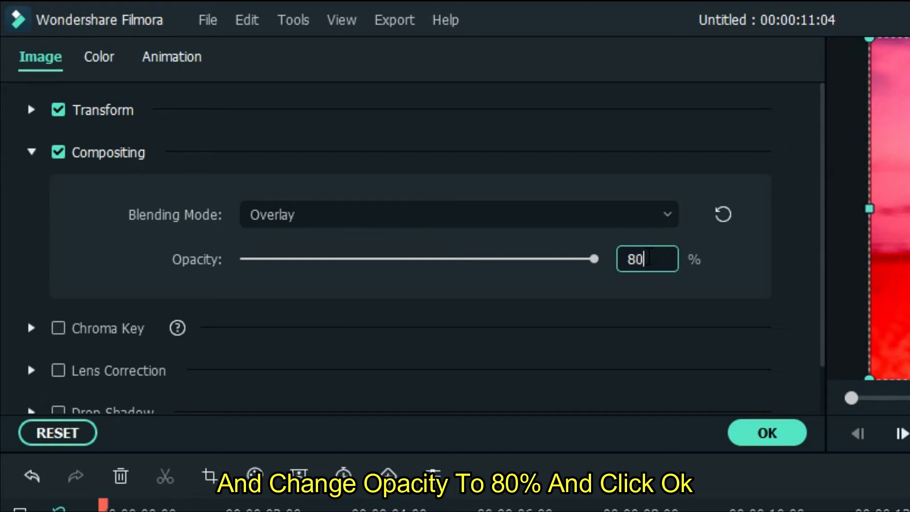
key(Return)
click(766, 432)
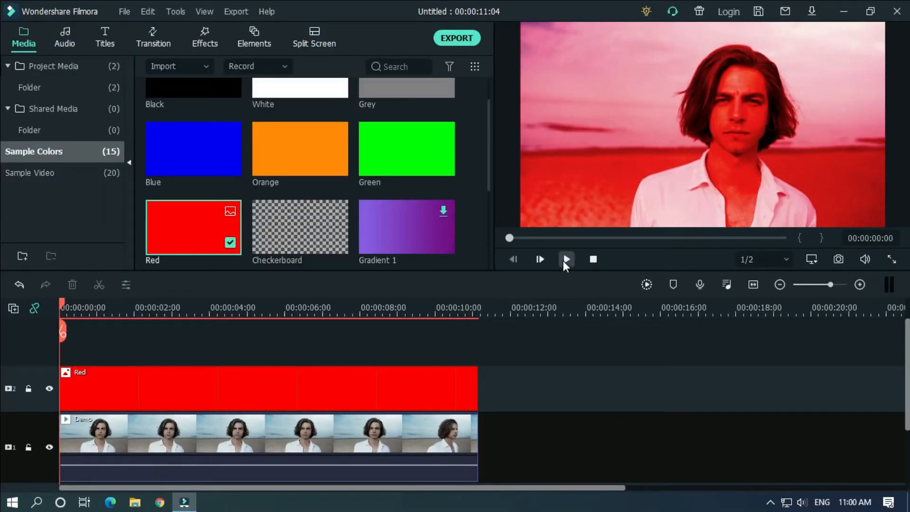
- Preview the red-tinted video and export it under the name Red
click(565, 259)
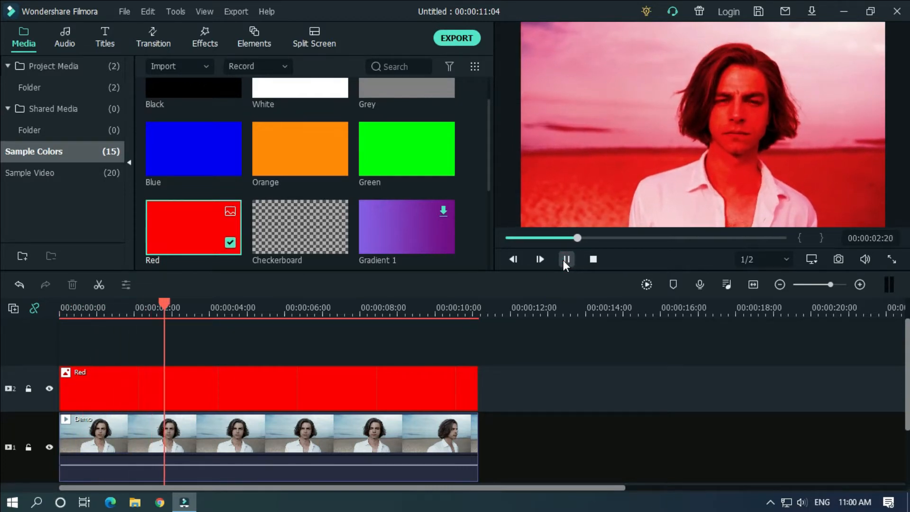
click(566, 260)
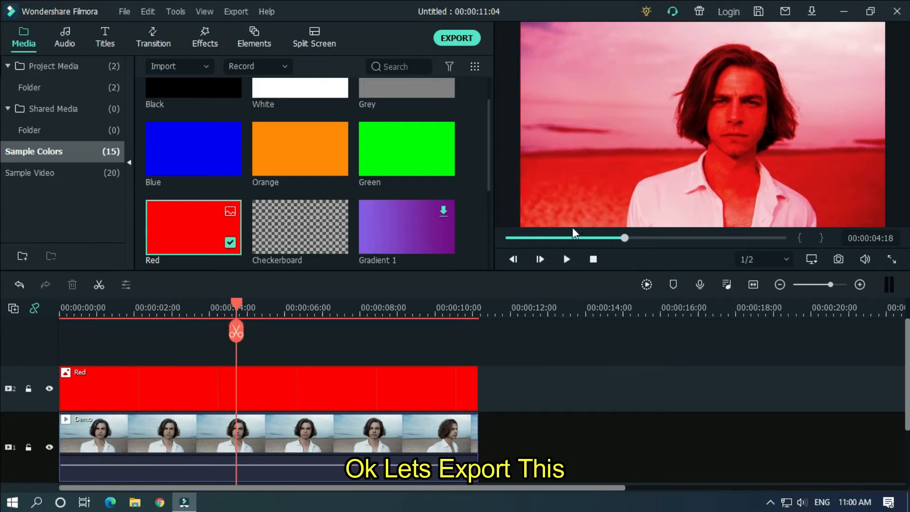
click(453, 38)
text(Red)
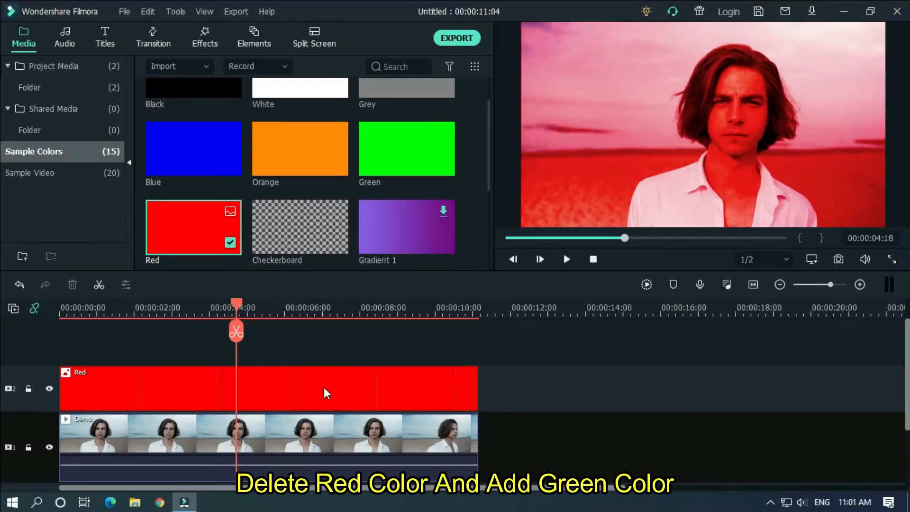
- Replace the Red color clip with the Green sample color, extended to the Demo clip's full length
click(324, 387)
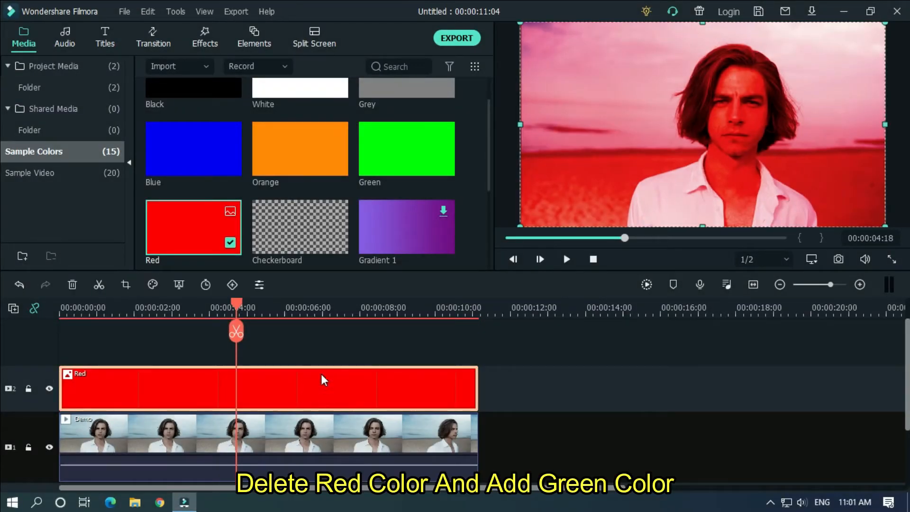
key(Delete)
drag(392, 152, 50, 390)
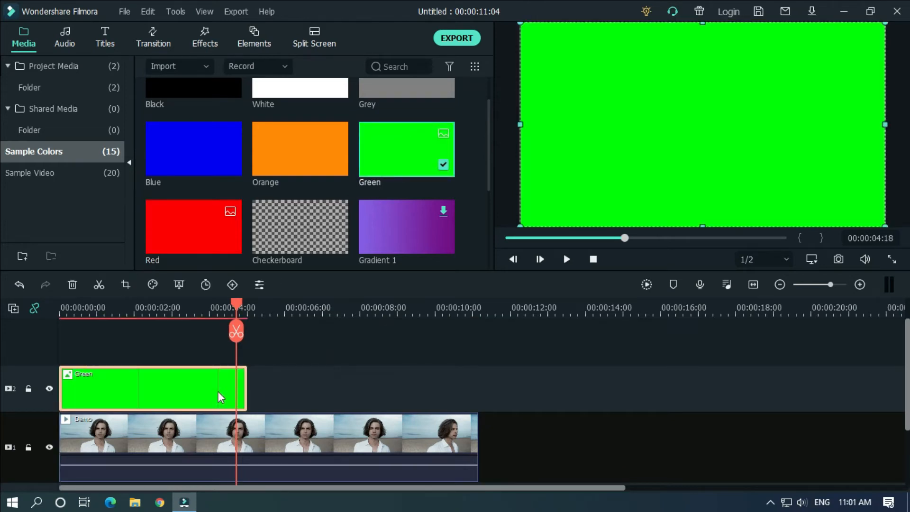
drag(245, 383, 477, 381)
- Set the Green color clip's blending mode to Overlay and its opacity to 80%, and apply the settings
double_click(343, 388)
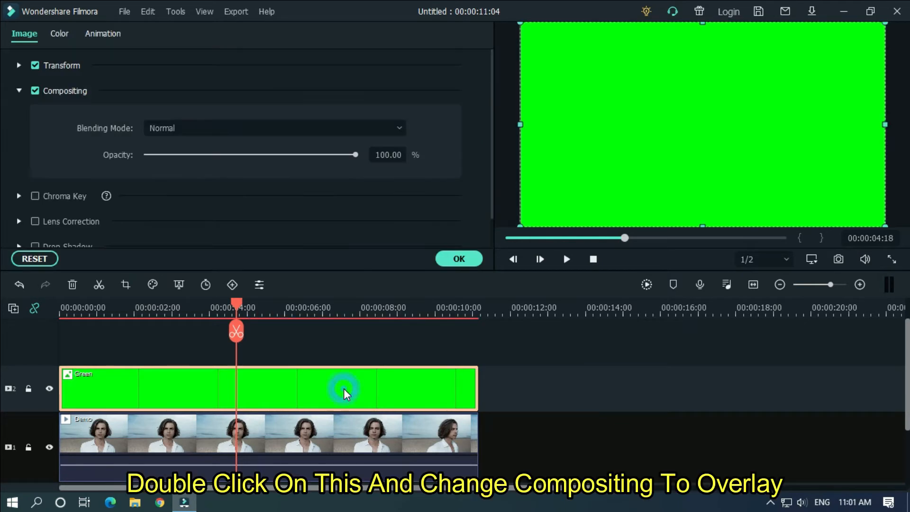
click(319, 129)
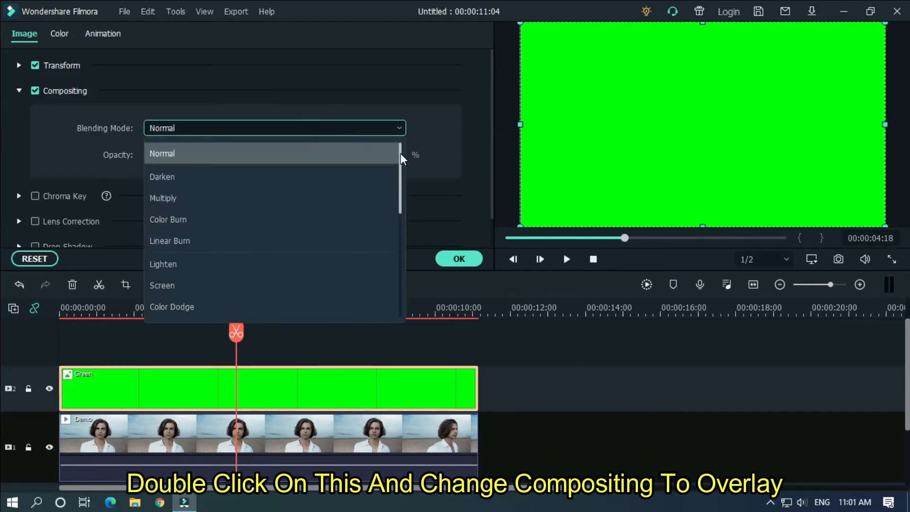
drag(400, 152, 397, 189)
click(220, 263)
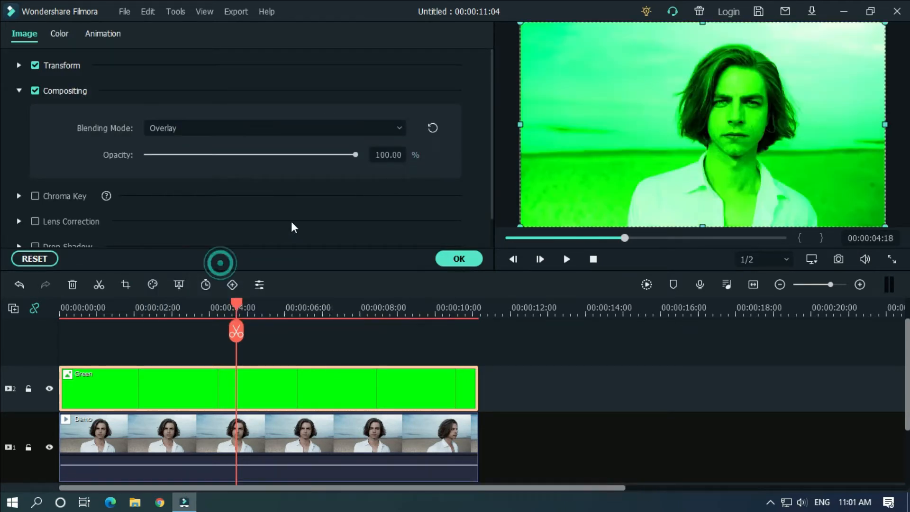
click(394, 155)
text(80)
key(Return)
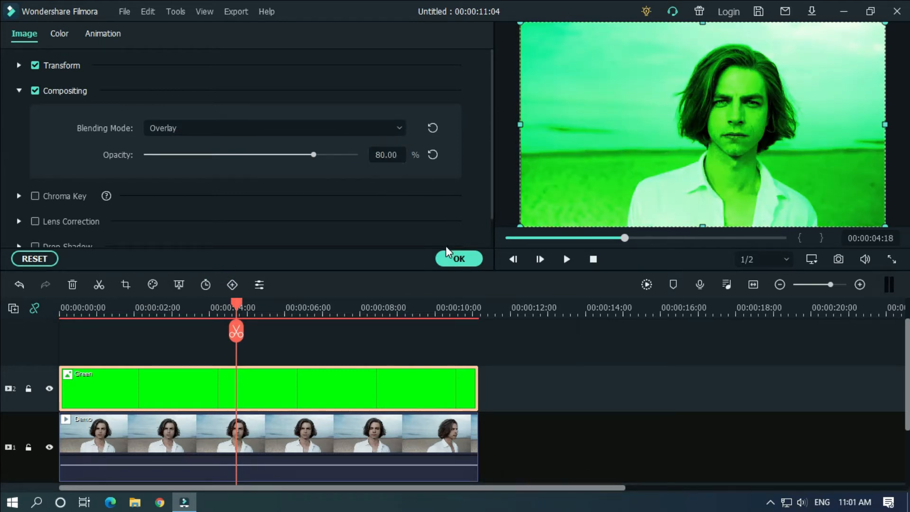
click(458, 258)
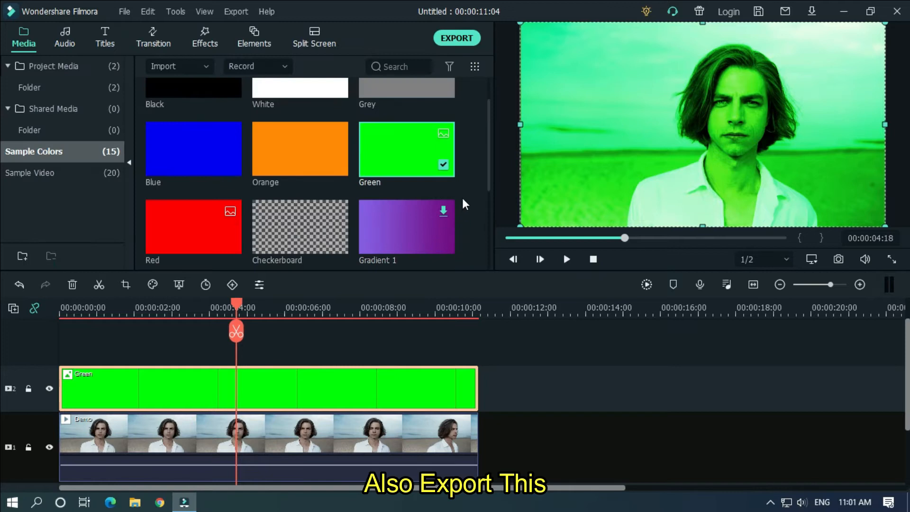
- Export the green-tinted video under the name Green
click(454, 39)
text(Green)
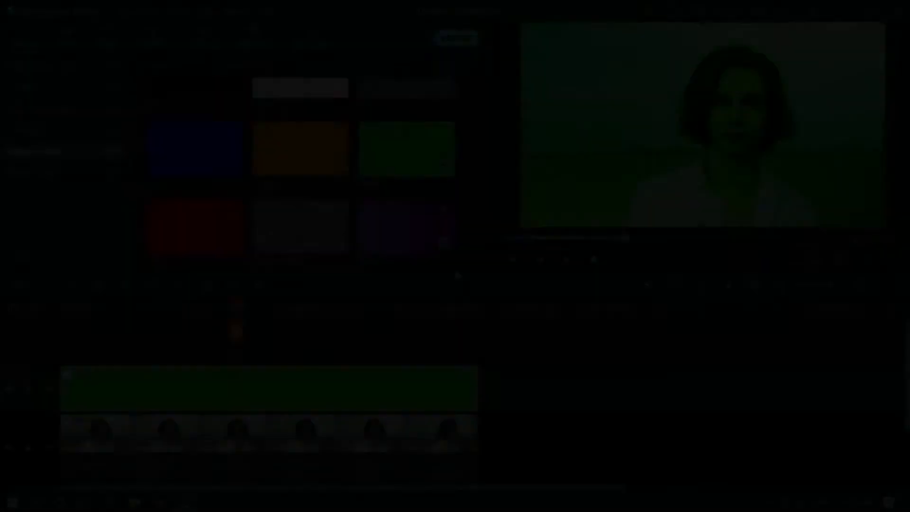
- Replace the Green color clip with the Blue sample color, extended to the Demo clip's full length
click(394, 387)
key(Delete)
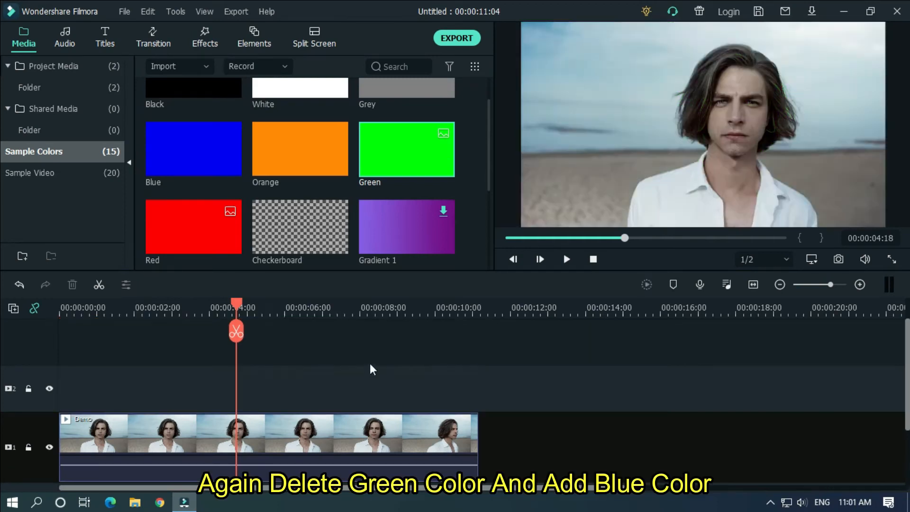
drag(211, 153, 180, 407)
drag(245, 386, 476, 384)
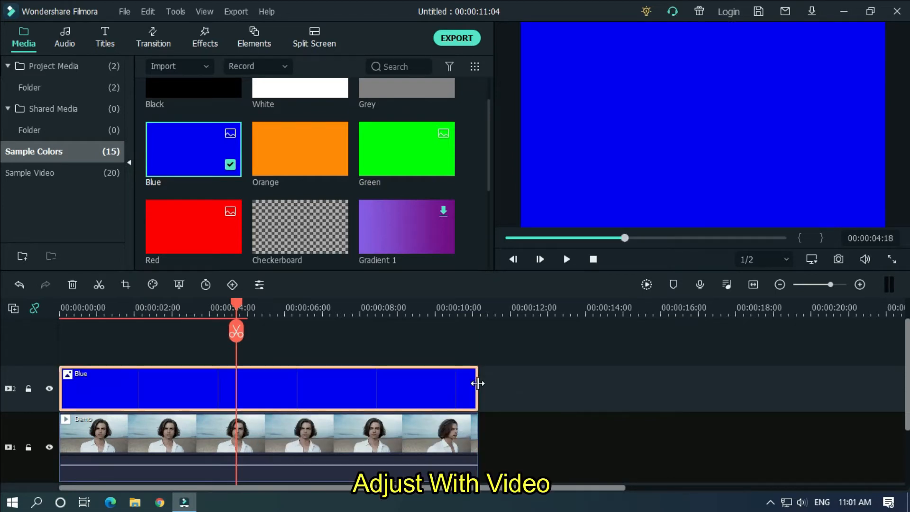
- Set the Blue color clip's blending mode to Overlay and its opacity to 80%, and apply the settings
double_click(414, 384)
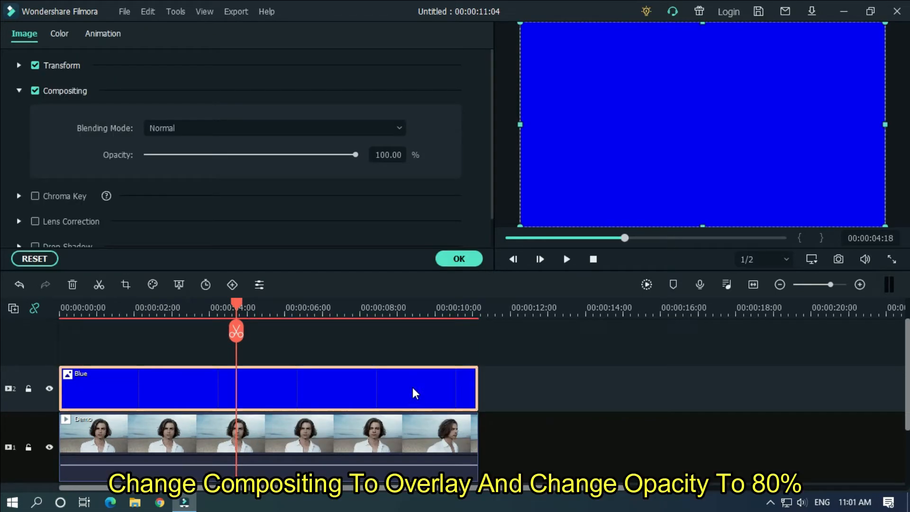
click(337, 128)
drag(401, 148, 401, 183)
click(179, 289)
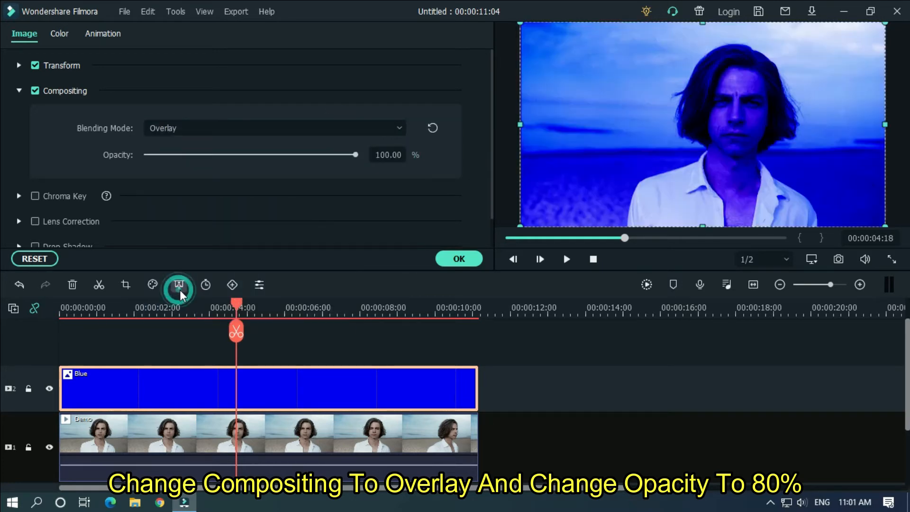
double_click(386, 154)
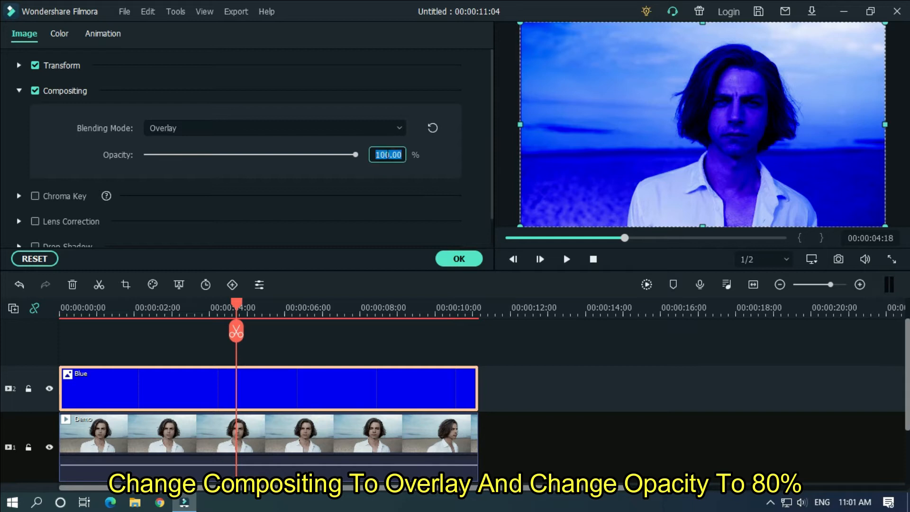
text(80)
key(Return)
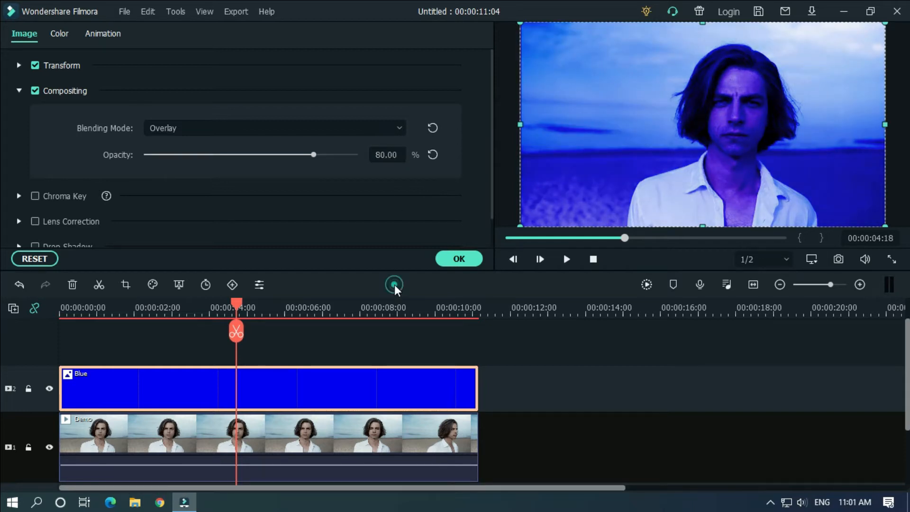
click(461, 258)
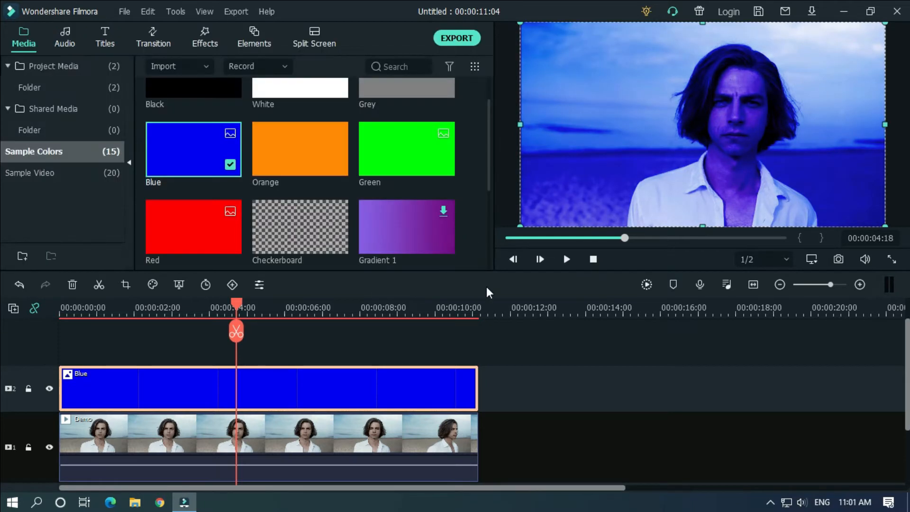
- Check a frame of the blue-tinted video and export it as an MP4 named Blue
click(429, 298)
drag(426, 299, 339, 303)
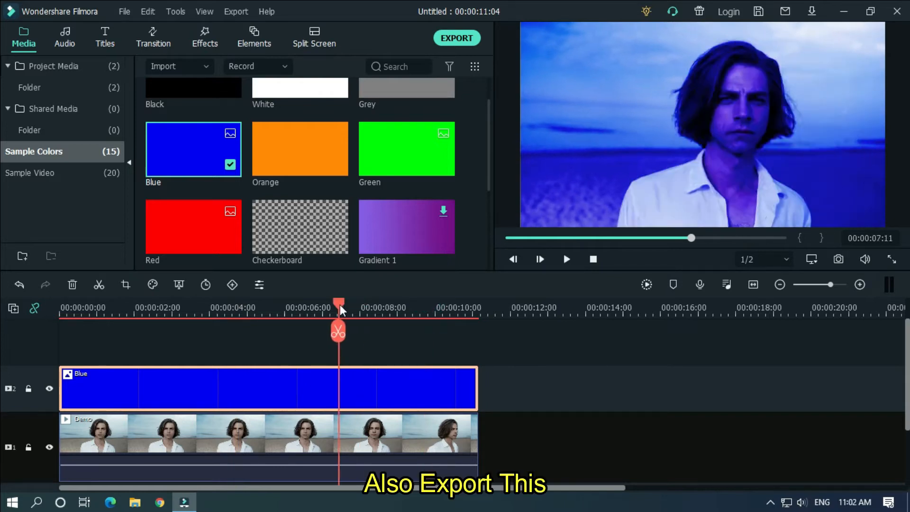
click(456, 39)
triple_click(531, 107)
text(Blue)
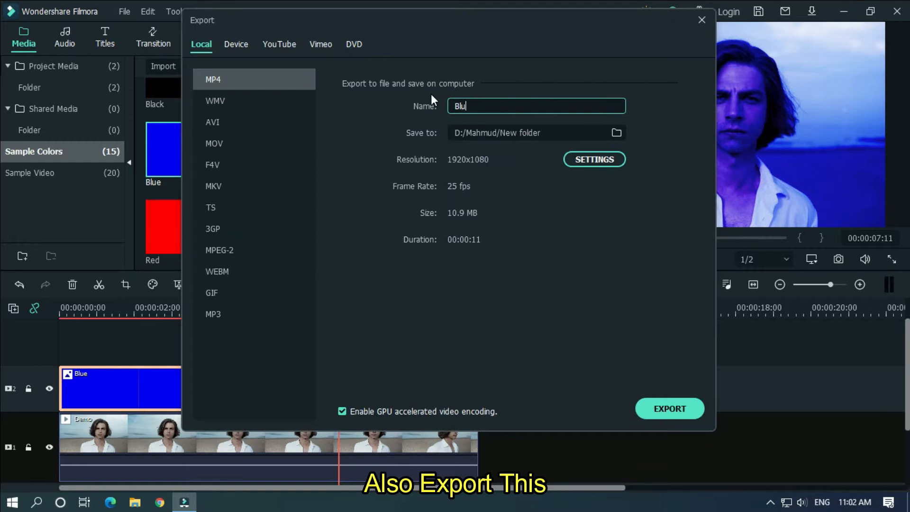
click(663, 408)
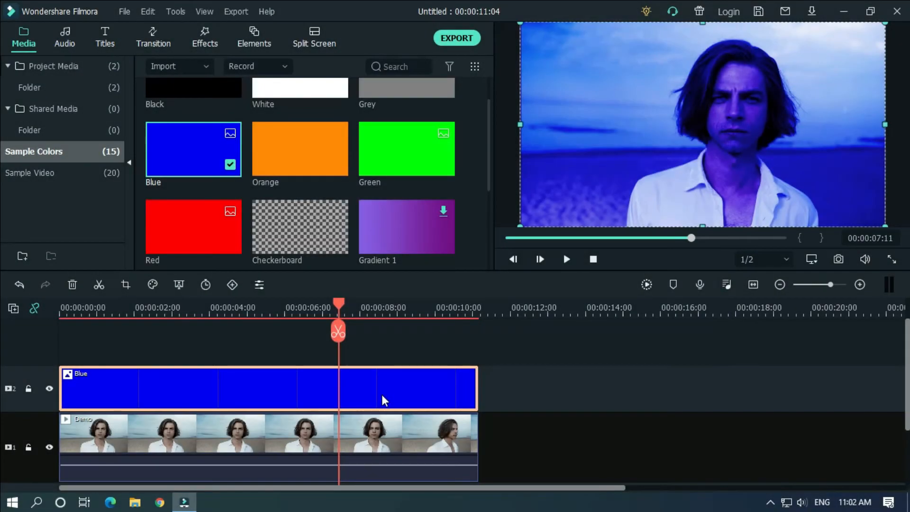
- Delete the Blue color clip from the timeline and import the exported Blue, Green and Red videos into the project media
key(Delete)
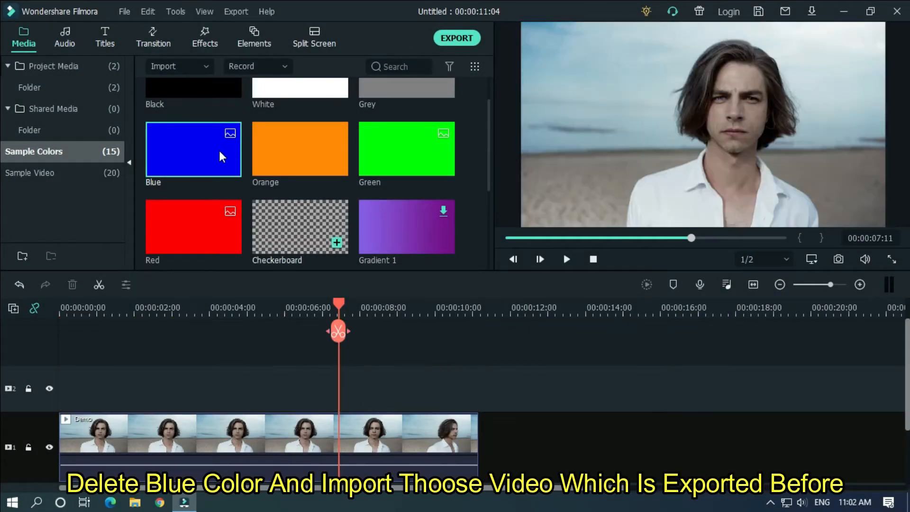
click(62, 70)
right_click(269, 199)
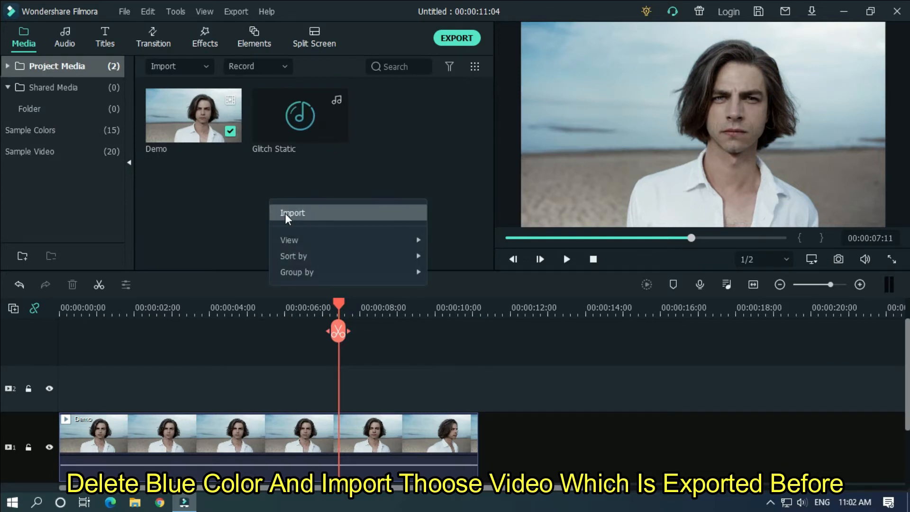
click(286, 212)
click(376, 118)
scroll(448, 168, down, 3)
ctrl+click(378, 157)
scroll(426, 180, down, 1)
ctrl+click(229, 92)
click(391, 298)
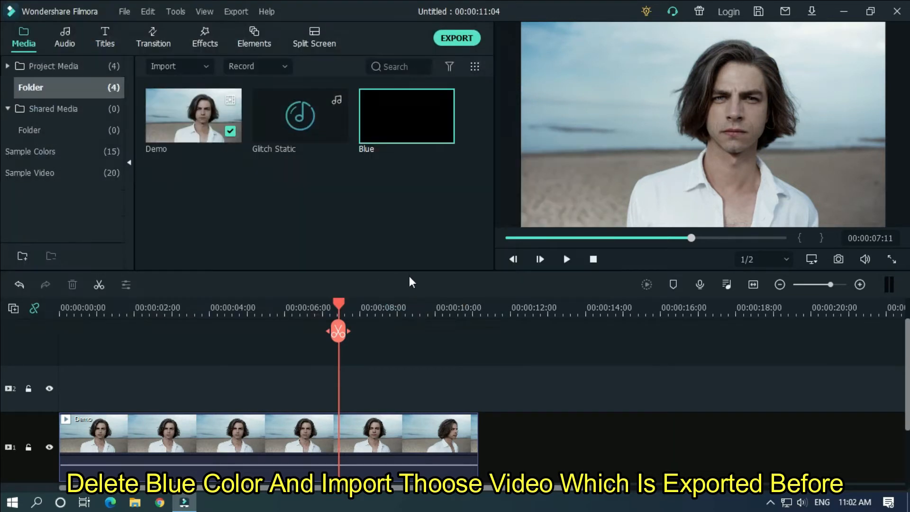
click(440, 217)
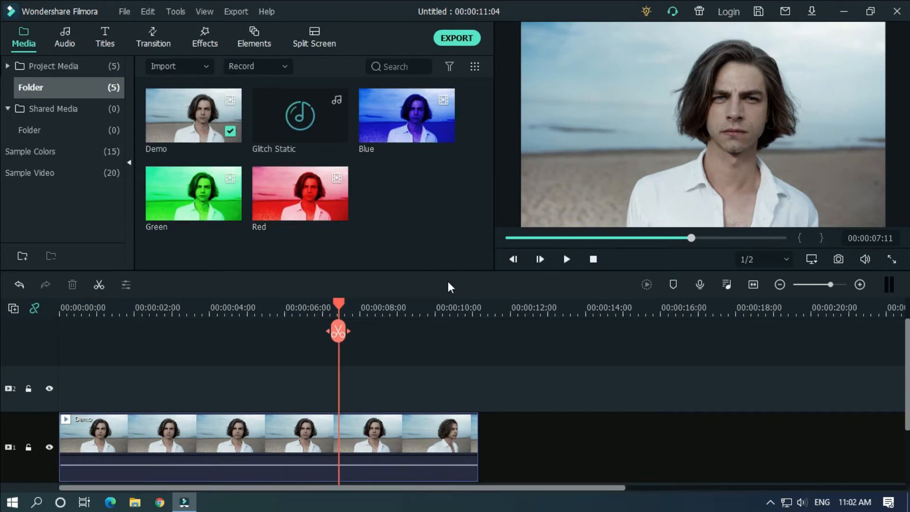
- Stack the Red, Green and Blue videos on separate tracks above the Demo clip, each starting at the timeline's beginning
drag(294, 192, 42, 383)
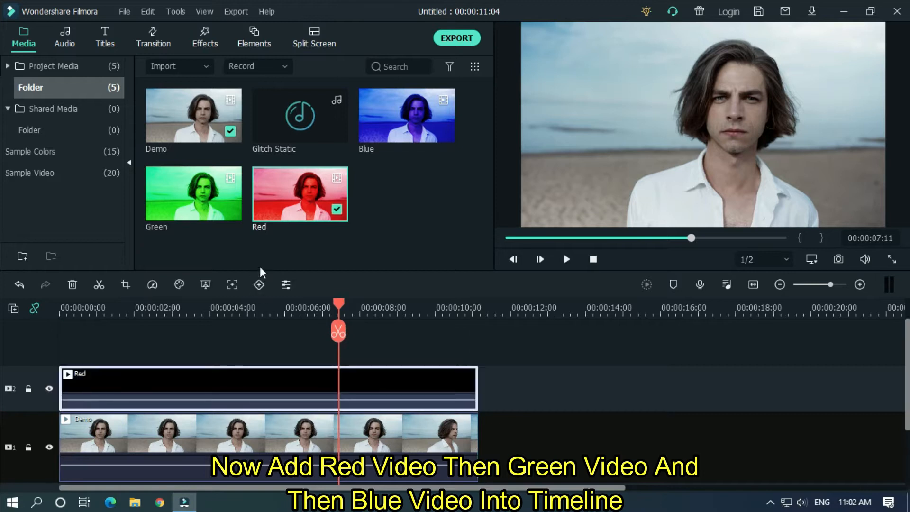
drag(203, 181, 60, 343)
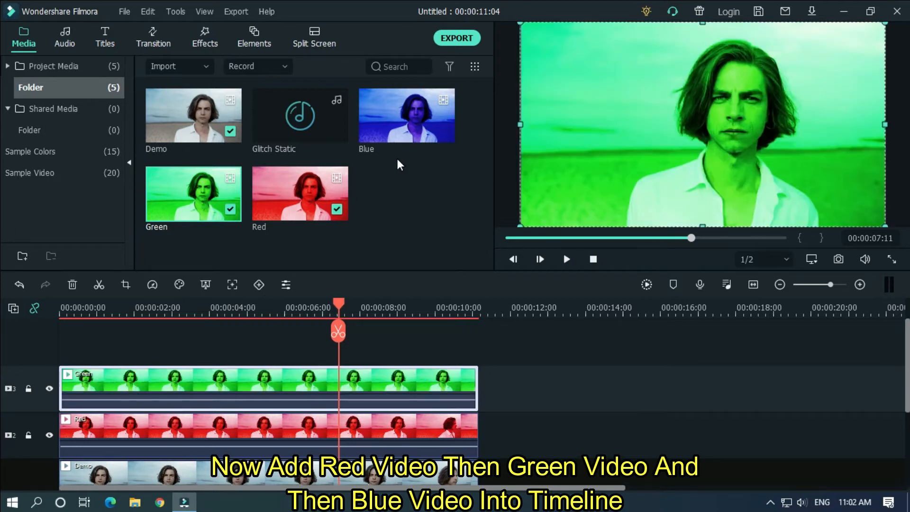
drag(406, 114, 61, 345)
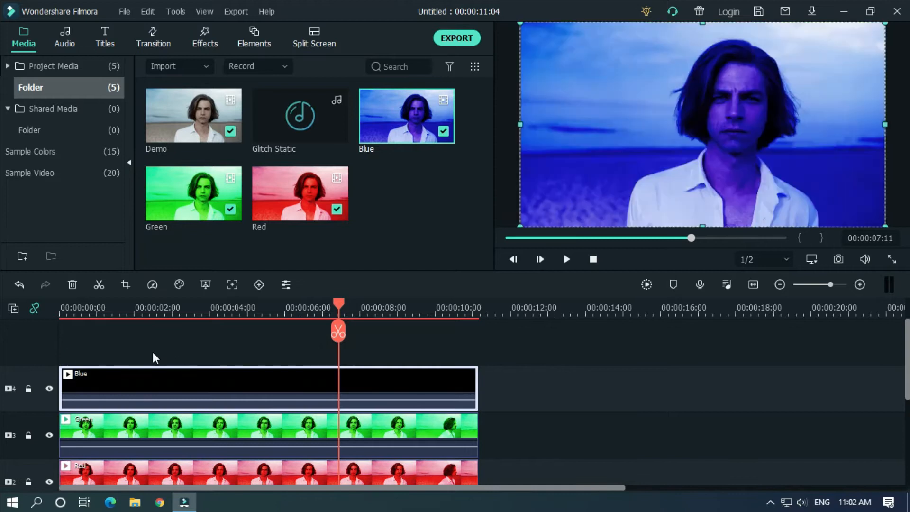
click(533, 385)
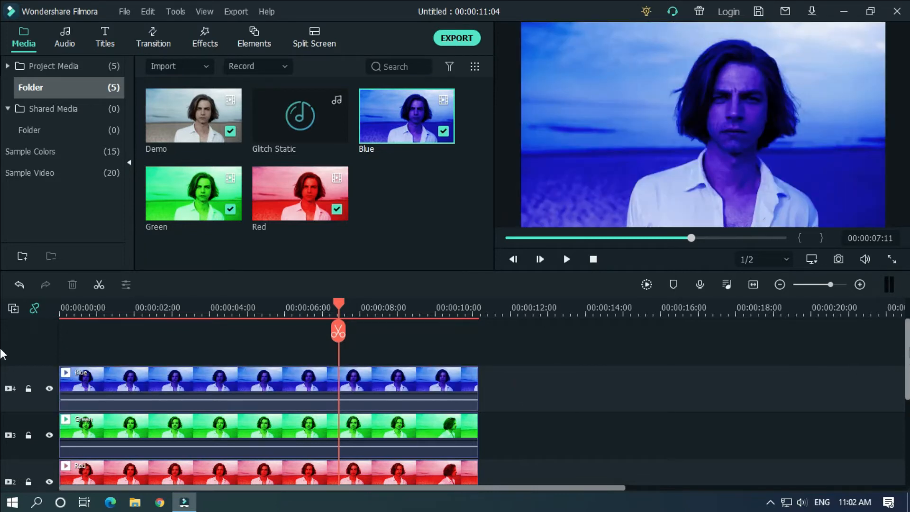
- Set the Red clip's blending mode to Overlay and apply the settings
scroll(2, 351, down, 1)
scroll(3, 351, down, 1)
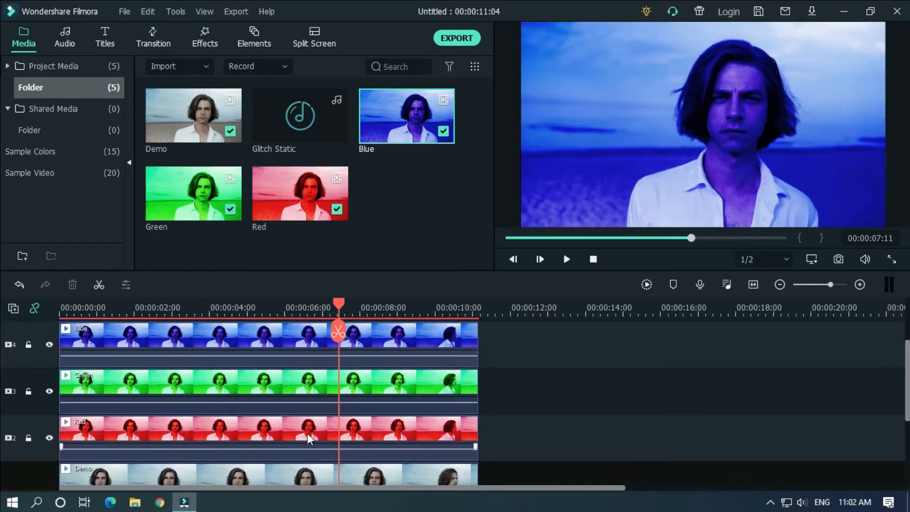
double_click(287, 425)
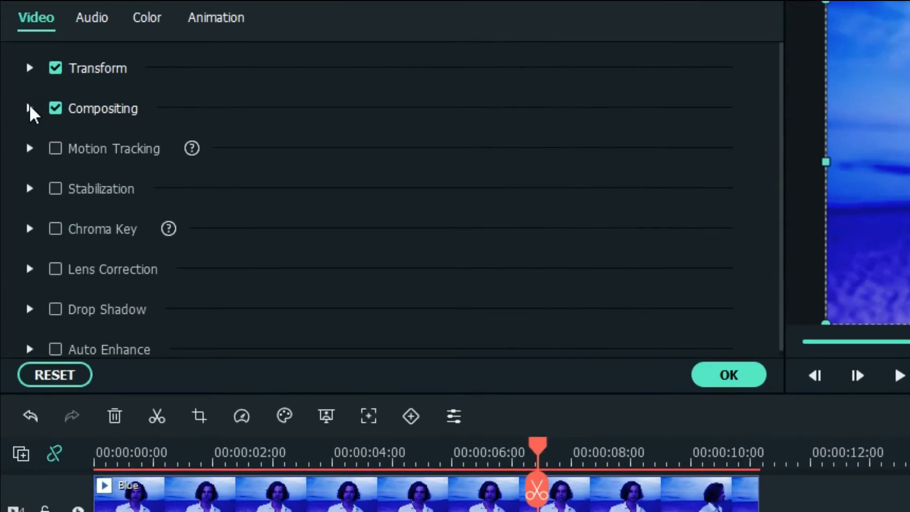
click(19, 90)
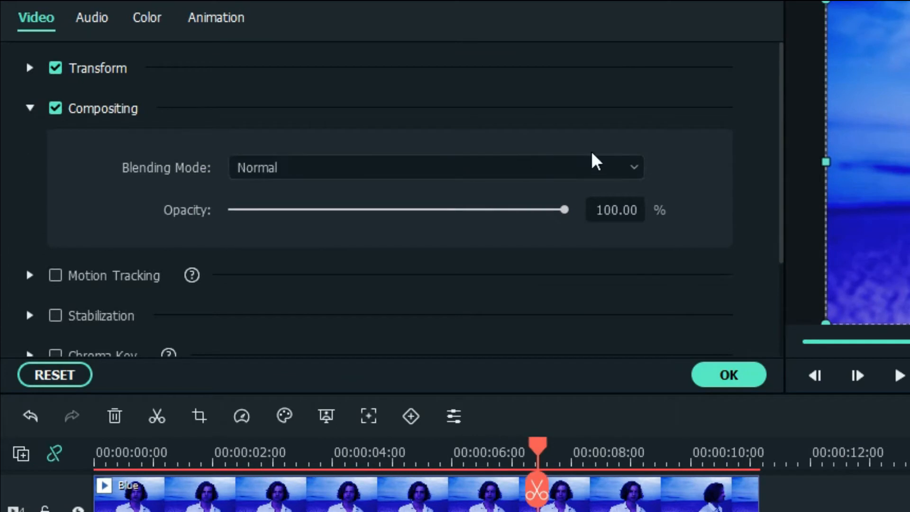
click(624, 168)
drag(635, 219, 635, 264)
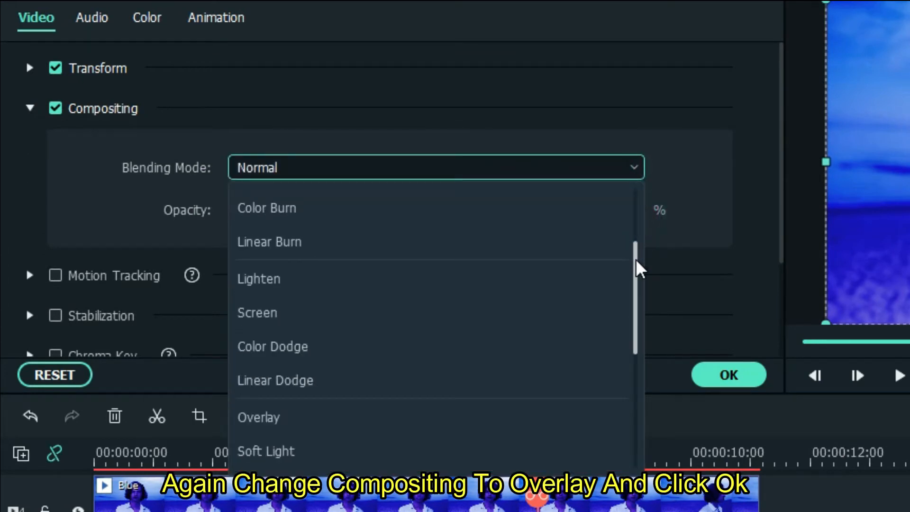
click(284, 416)
click(728, 375)
- Set the Green clip's blending mode to Overlay and apply the settings
click(246, 379)
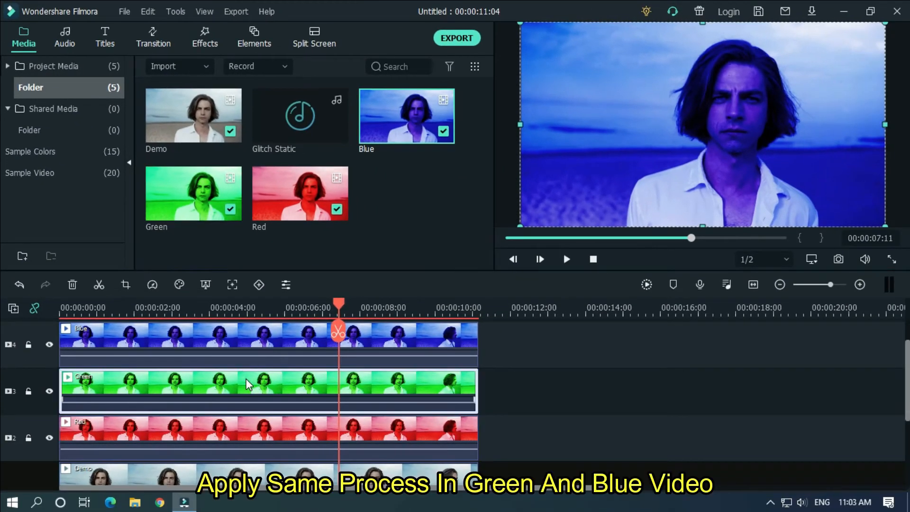
double_click(246, 378)
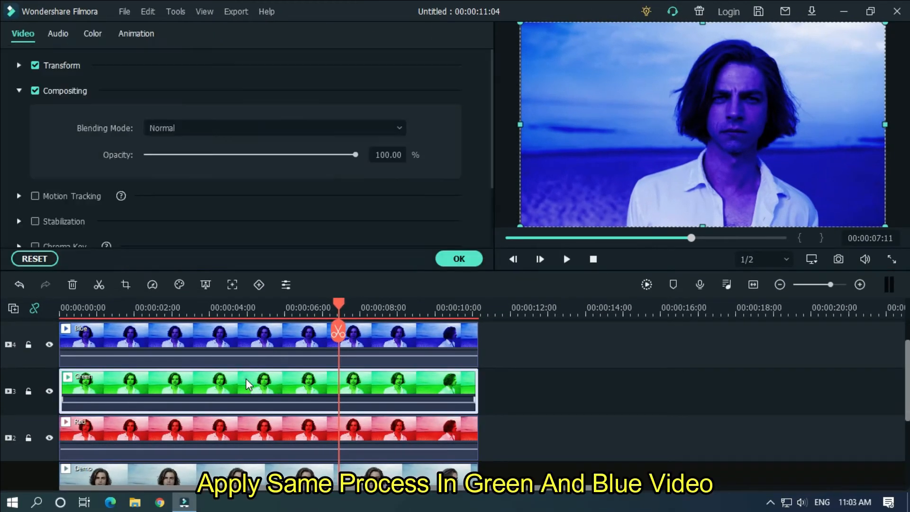
click(186, 126)
drag(399, 151, 404, 184)
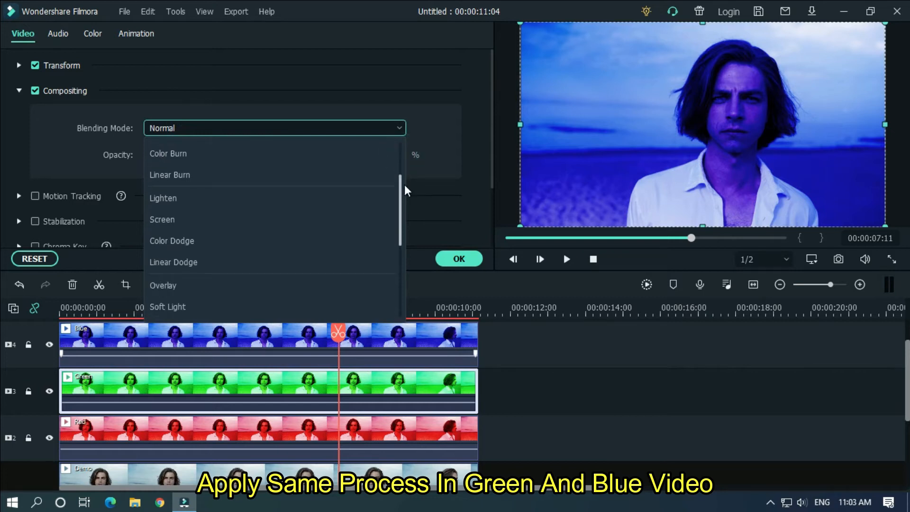
click(201, 284)
click(446, 259)
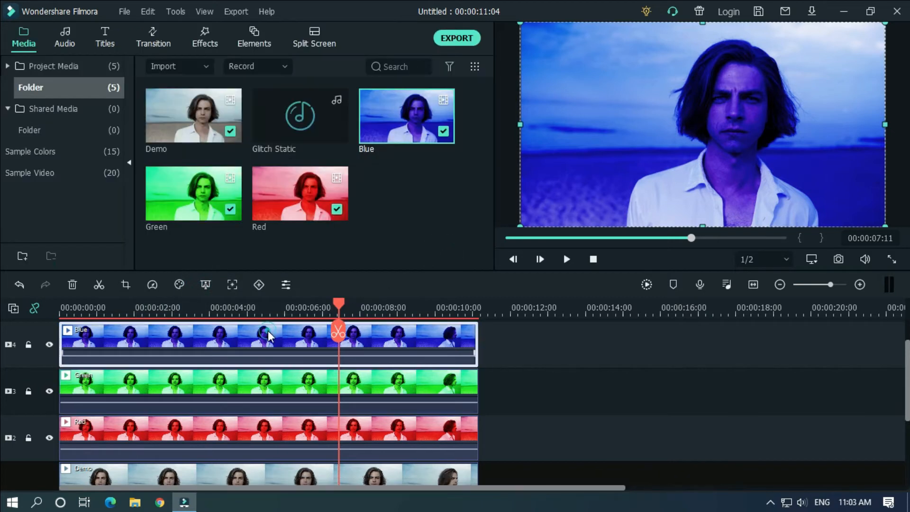
- Set the Blue clip's blending mode to Overlay and apply the settings
double_click(269, 331)
click(256, 130)
drag(401, 149, 399, 181)
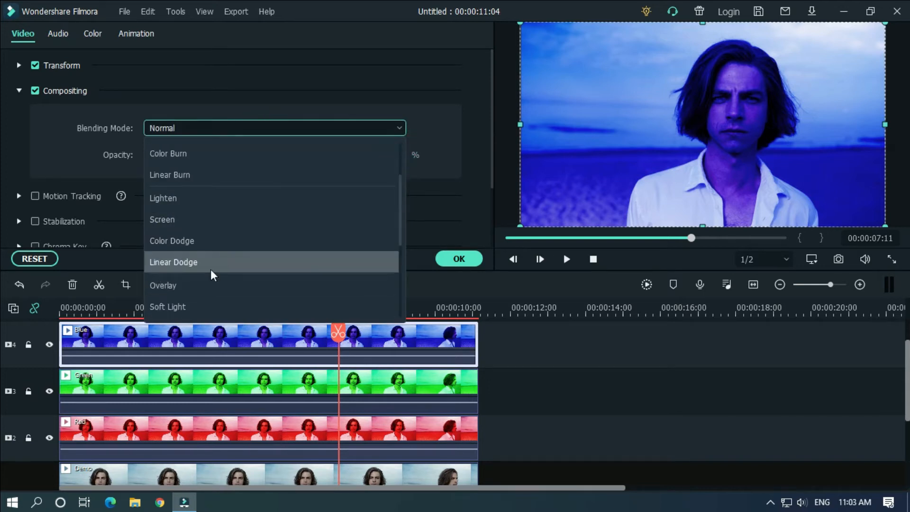
click(191, 287)
click(466, 258)
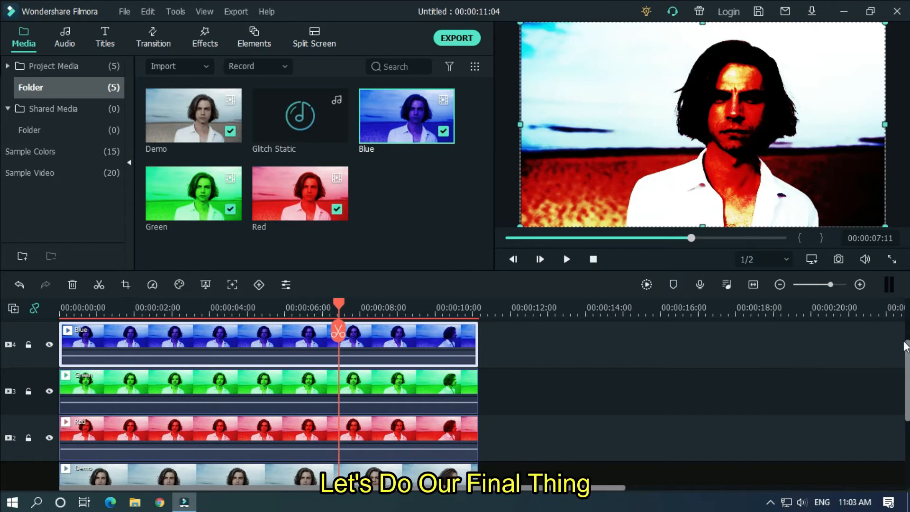
- Place three copies of the Glitch Static sound on the audio track, starting at about 2, 5.5 and 8.7 seconds
scroll(906, 354, down, 2)
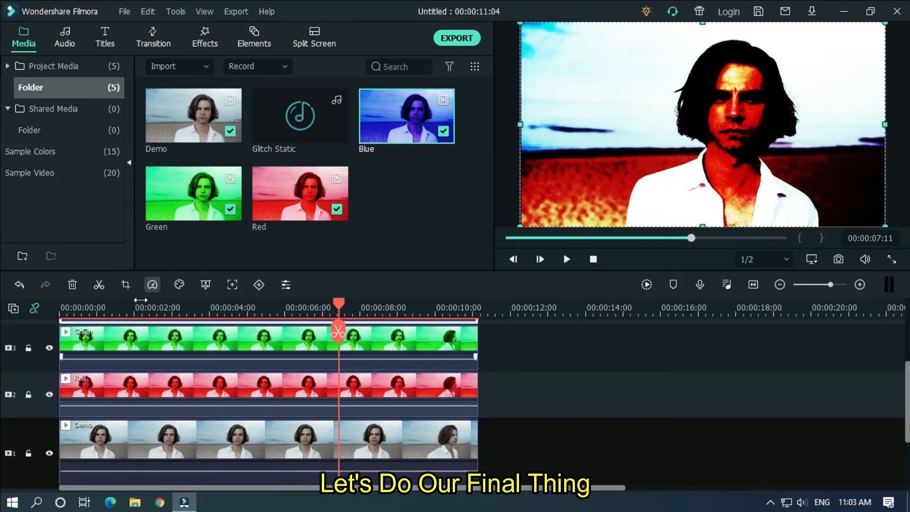
mouse_move(542, 301)
mouse_down()
mouse_move(550, 310)
mouse_move(531, 311)
mouse_up()
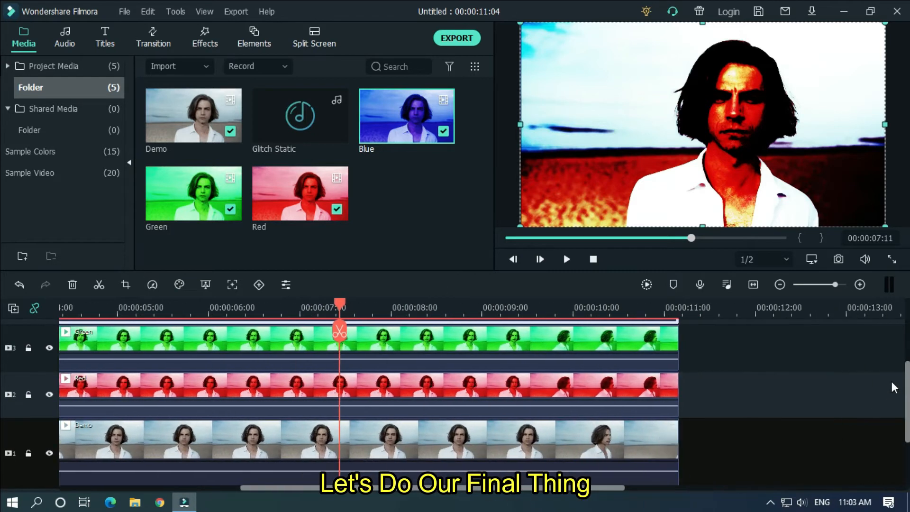
drag(906, 393, 906, 427)
drag(607, 487, 317, 409)
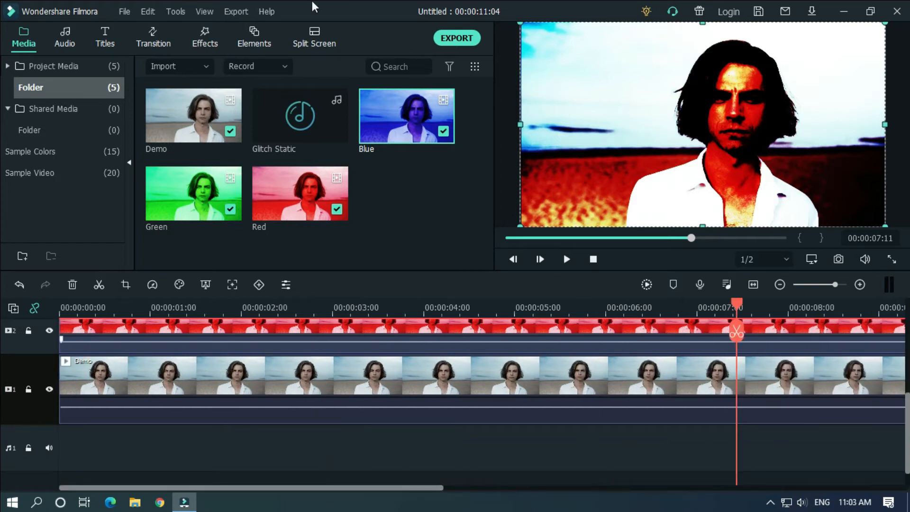
mouse_move(269, 140)
drag(317, 110, 290, 410)
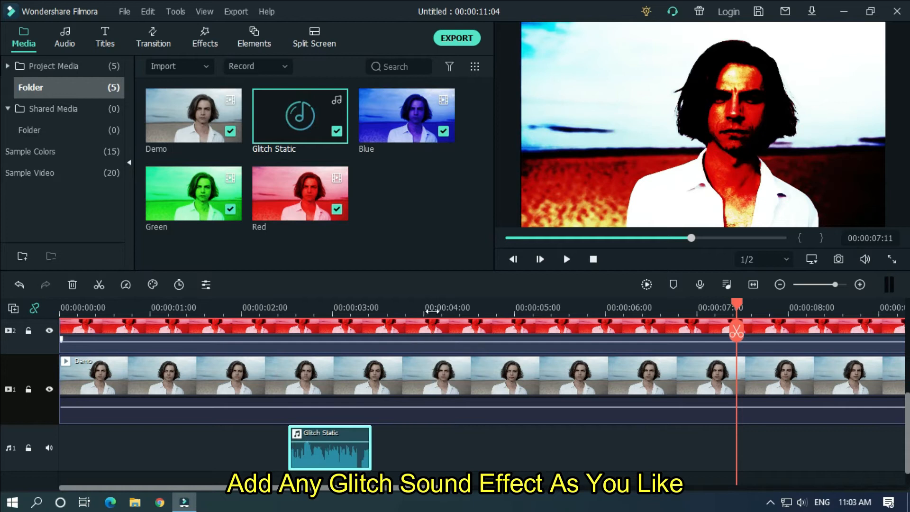
drag(270, 459, 247, 452)
drag(330, 125, 434, 419)
drag(300, 121, 645, 417)
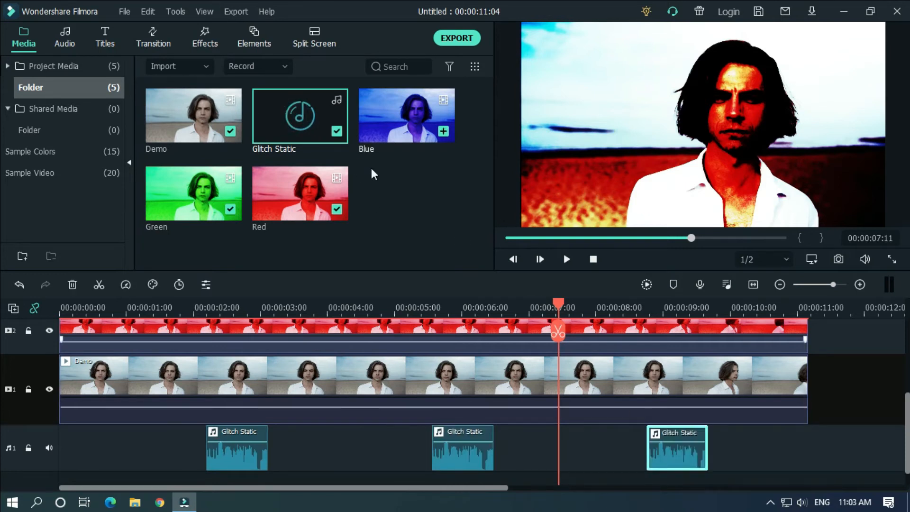
- Split all video tracks at the start and end of the first Glitch Static clip, at 00:00:02:05 and 00:00:03:03
click(204, 307)
drag(235, 308, 544, 304)
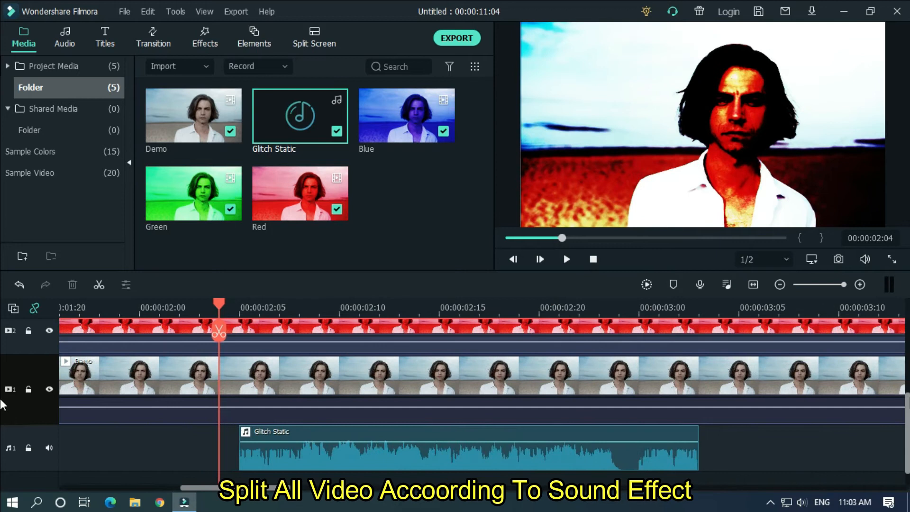
scroll(3, 410, up, 5)
scroll(2, 375, down, 4)
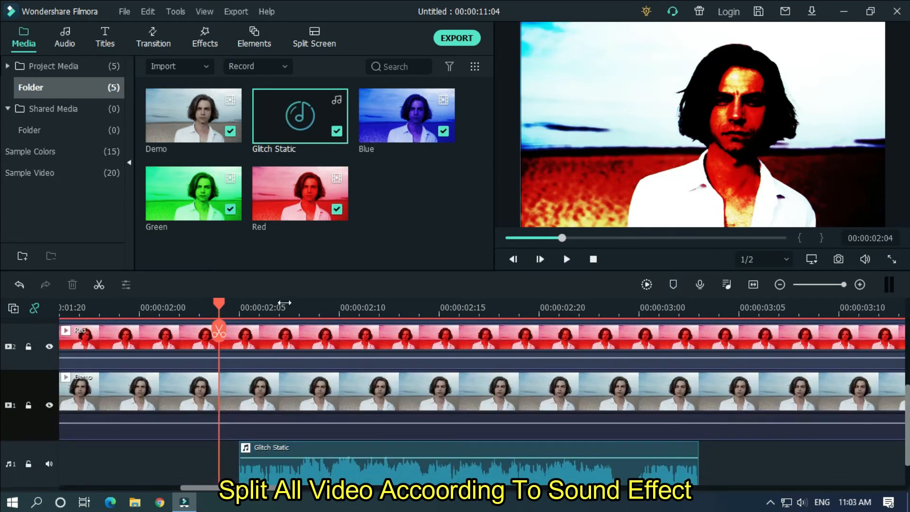
click(239, 311)
click(180, 473)
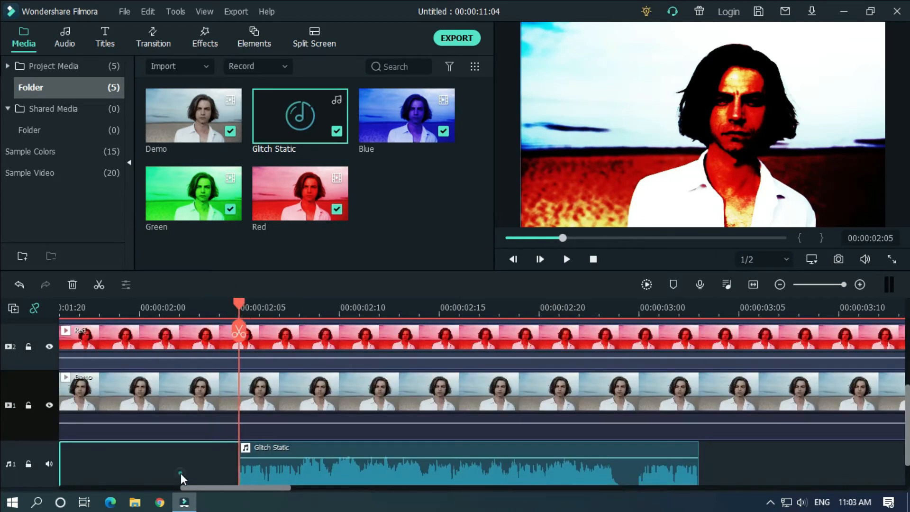
click(237, 332)
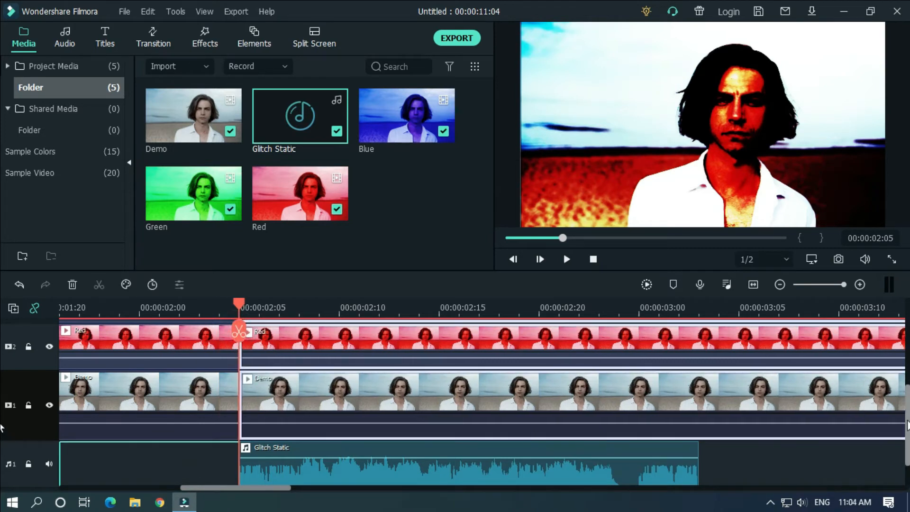
scroll(2, 428, up, 5)
scroll(1, 428, down, 5)
click(698, 311)
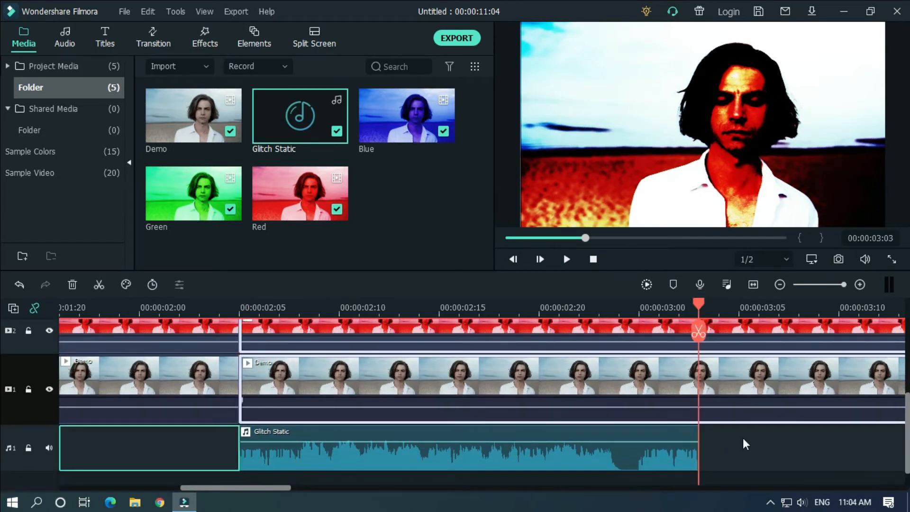
click(698, 331)
- Split all video tracks at the second Glitch Static clip's start and at its end, 00:00:06:12
drag(262, 491, 536, 490)
click(578, 311)
click(579, 335)
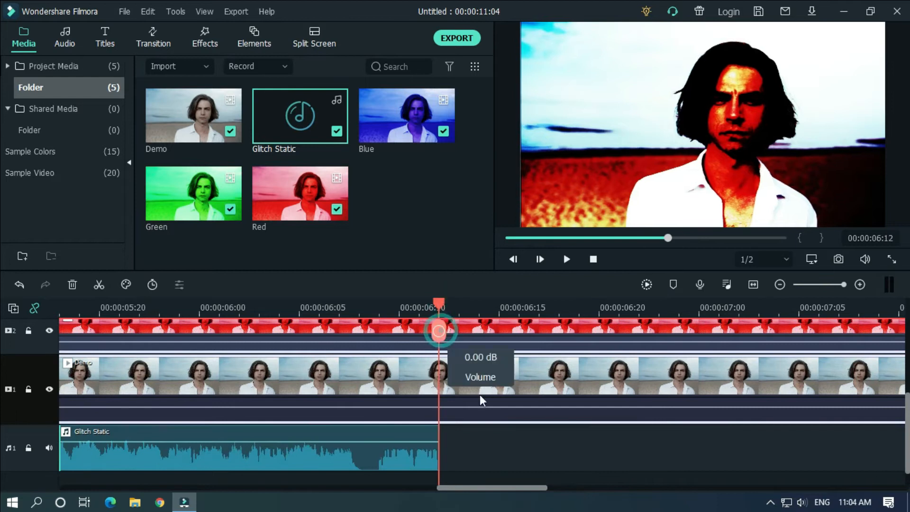
- Split all video tracks at the third Glitch Static clip's start and at its end, 00:00:09:17
drag(497, 486, 613, 488)
drag(683, 305, 705, 305)
click(698, 333)
drag(621, 488, 698, 489)
click(578, 307)
click(578, 333)
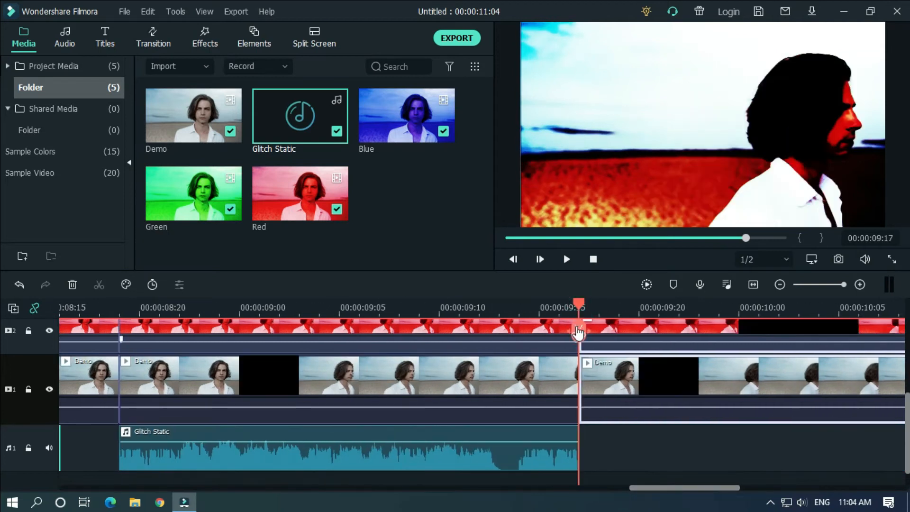
- Delete all Blue, Green and Red segments outside the three Glitch Static sounds, keeping the Demo track whole
drag(640, 307, 486, 290)
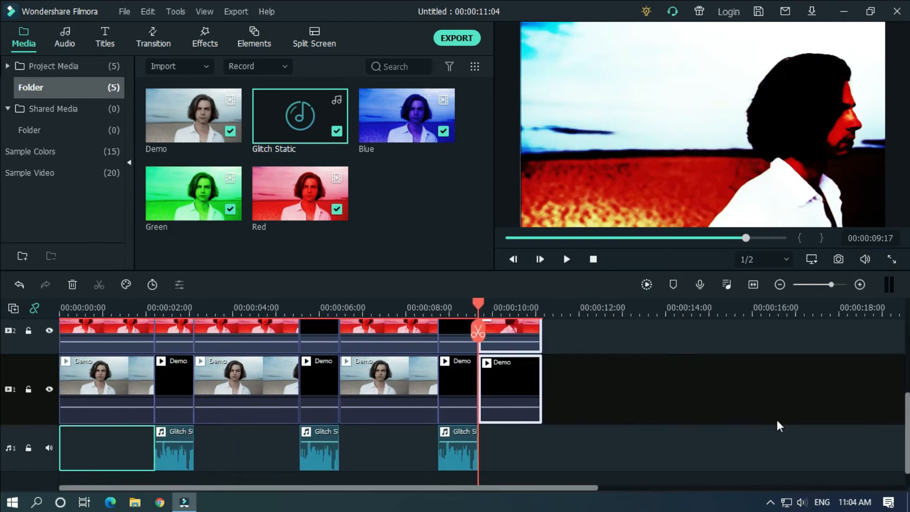
drag(906, 434, 906, 400)
click(691, 371)
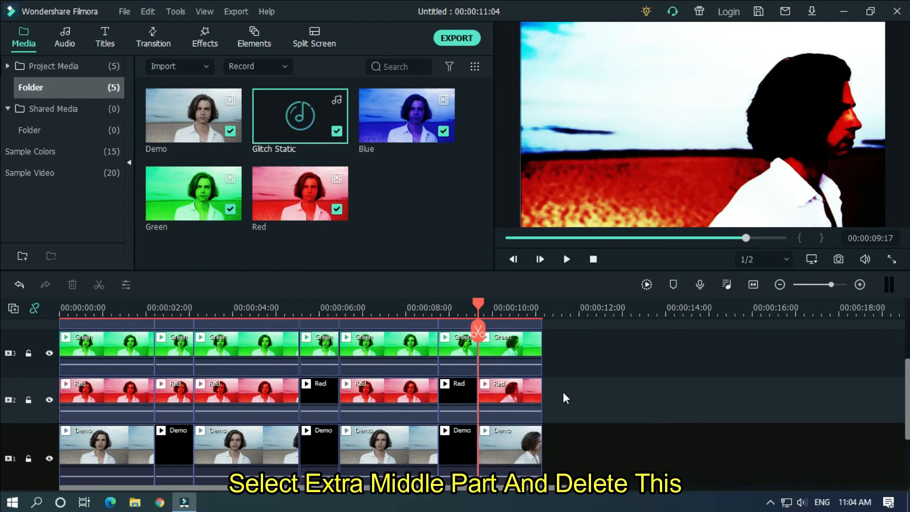
click(519, 393)
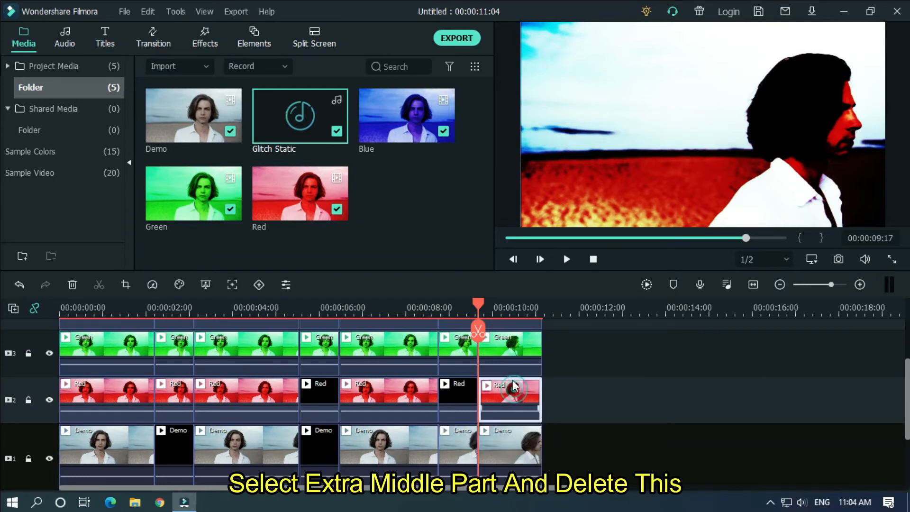
ctrl+click(512, 348)
ctrl+click(501, 322)
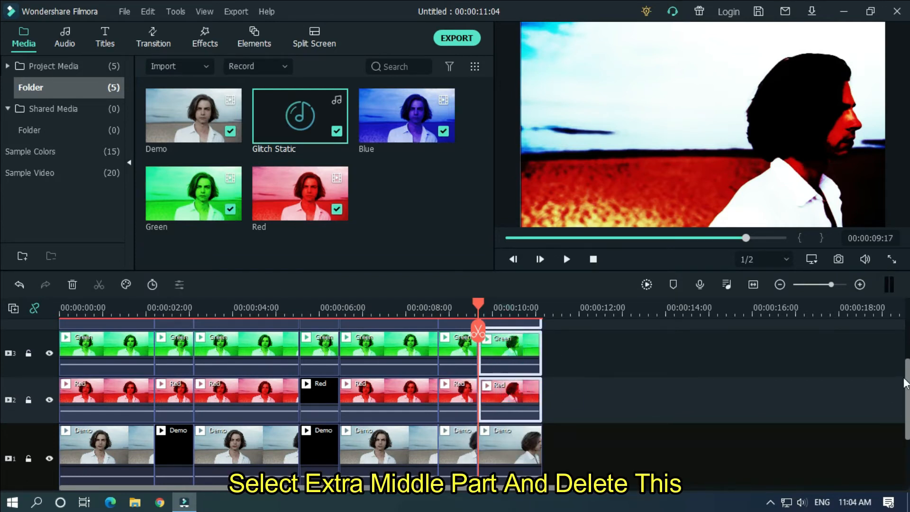
drag(906, 388, 905, 376)
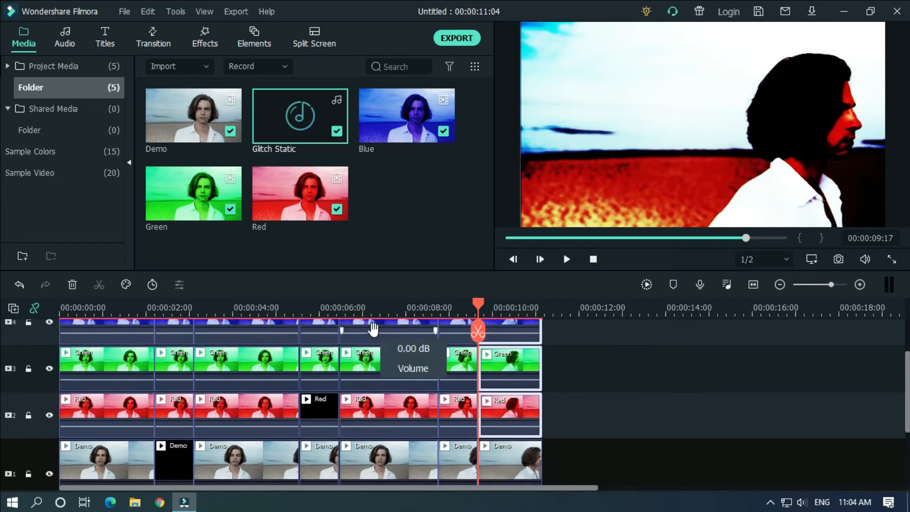
ctrl+click(383, 328)
ctrl+click(383, 361)
ctrl+click(364, 405)
ctrl+click(264, 341)
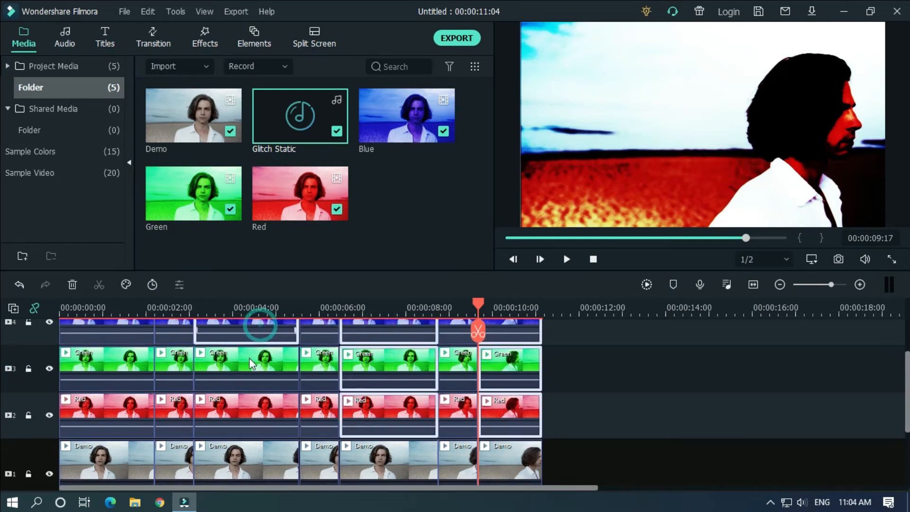
ctrl+click(246, 367)
ctrl+click(237, 405)
ctrl+click(80, 324)
ctrl+click(91, 364)
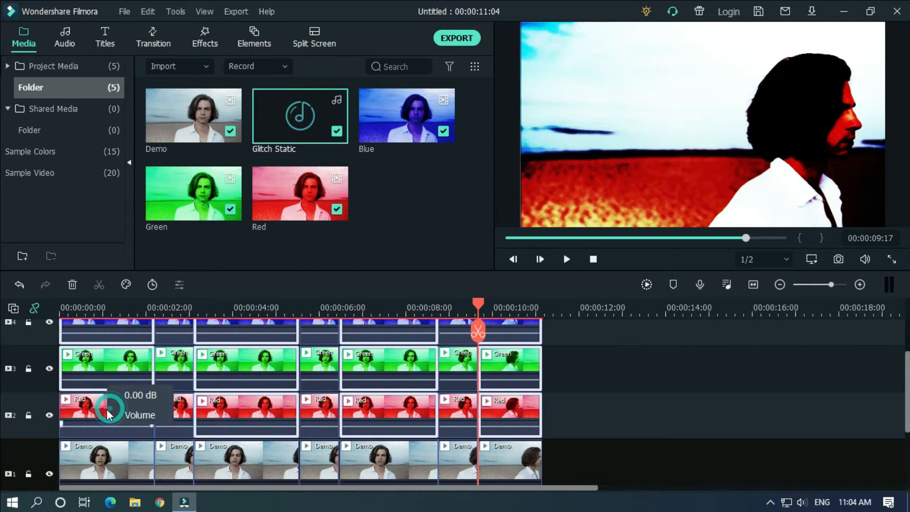
key(Delete)
click(118, 410)
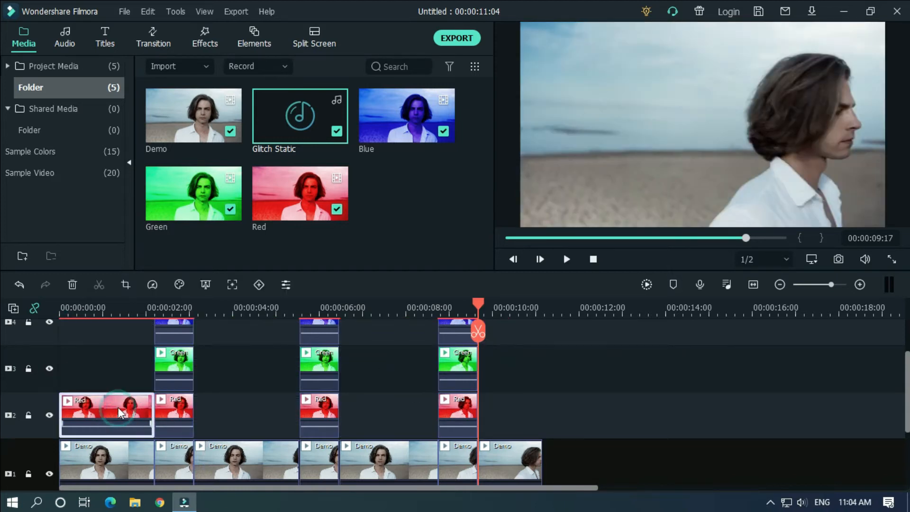
key(Delete)
- Set the first Blue clip's scale to 110% and its X position to -20
drag(481, 301, 649, 306)
scroll(200, 351, down, 1)
click(235, 312)
drag(308, 306, 535, 299)
mouse_move(906, 374)
mouse_down()
mouse_move(906, 349)
mouse_move(906, 371)
mouse_up()
double_click(362, 353)
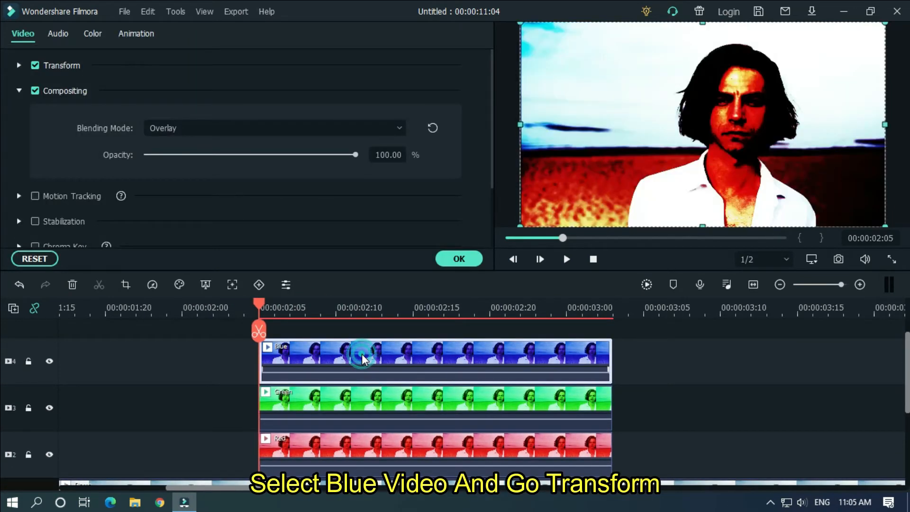
click(20, 89)
click(20, 64)
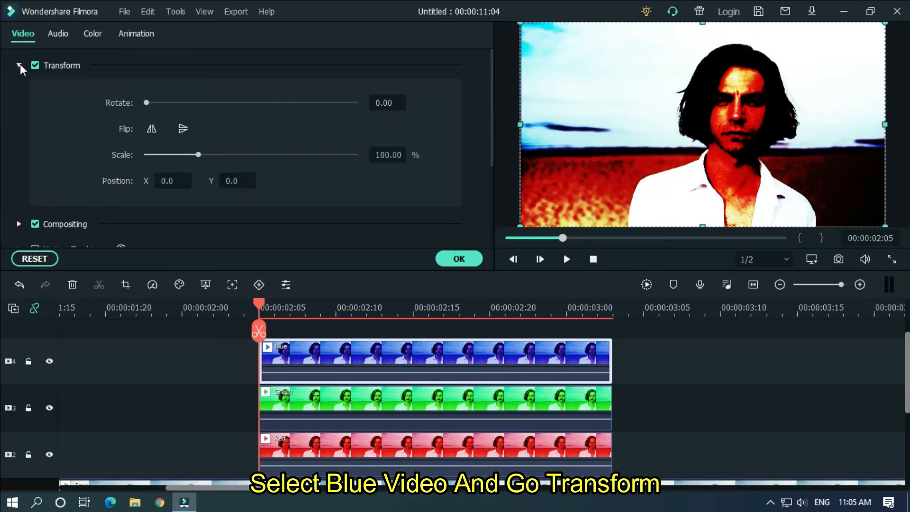
double_click(387, 154)
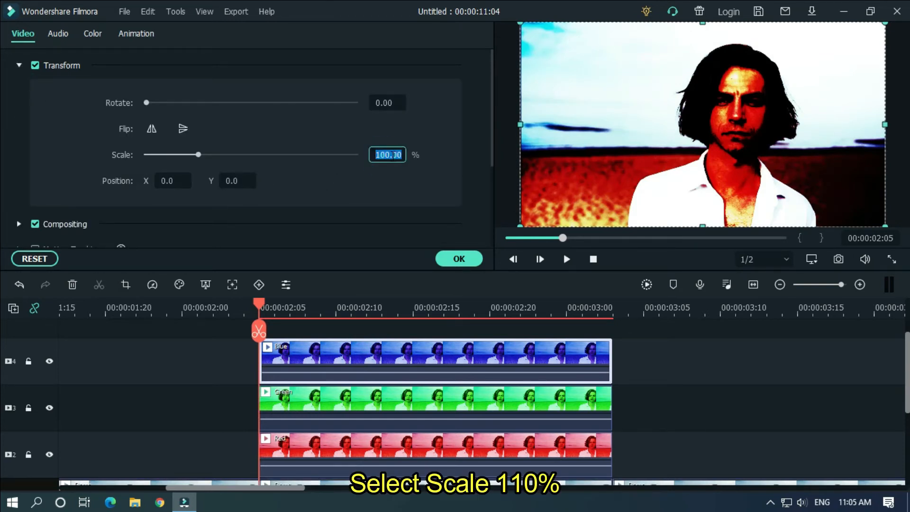
text(110)
key(Return)
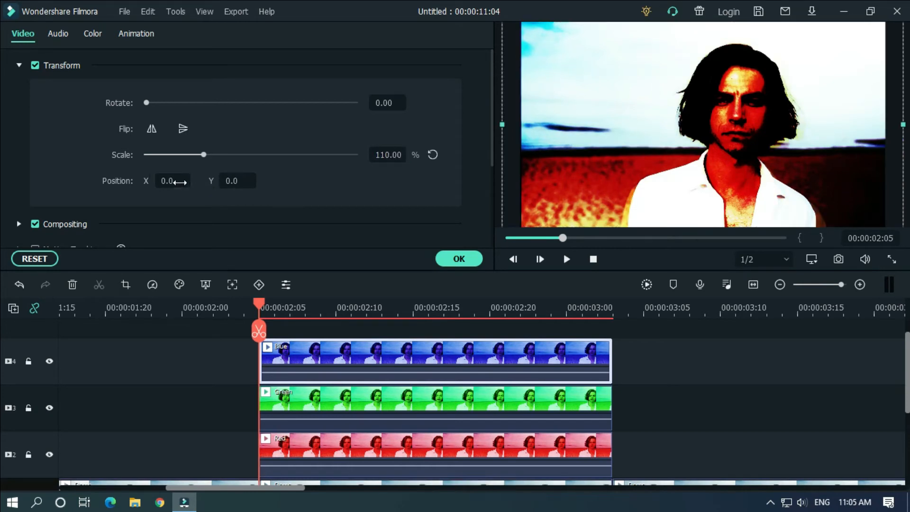
drag(173, 182, 153, 182)
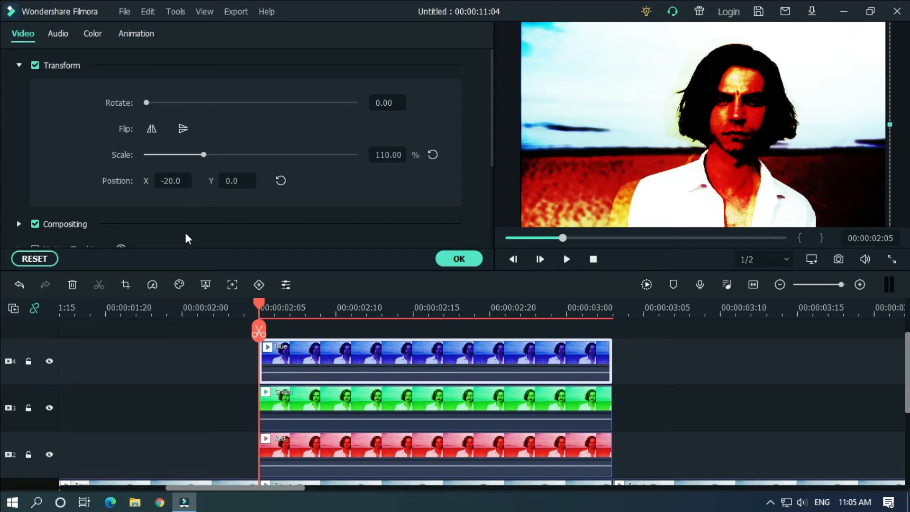
- Set the first Green clip's scale to 110% and its X position to 20
click(311, 400)
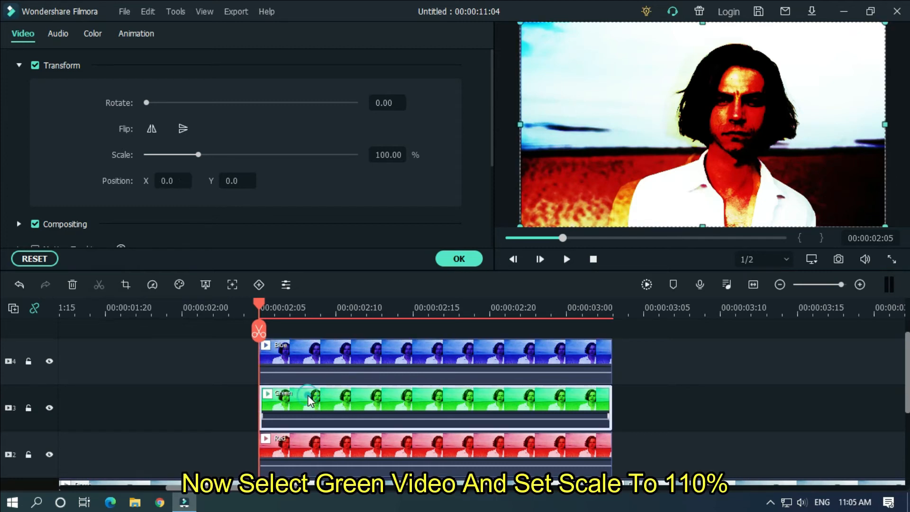
click(392, 158)
text(110)
key(Return)
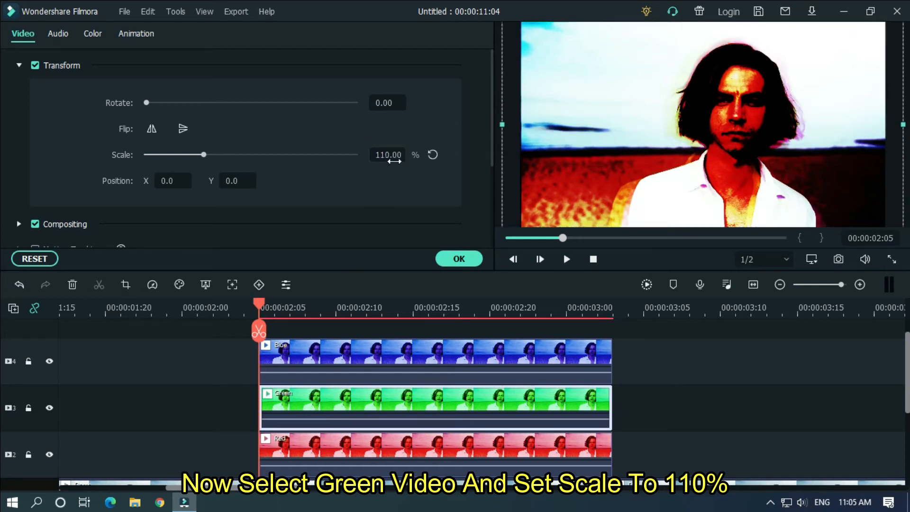
drag(168, 180, 177, 180)
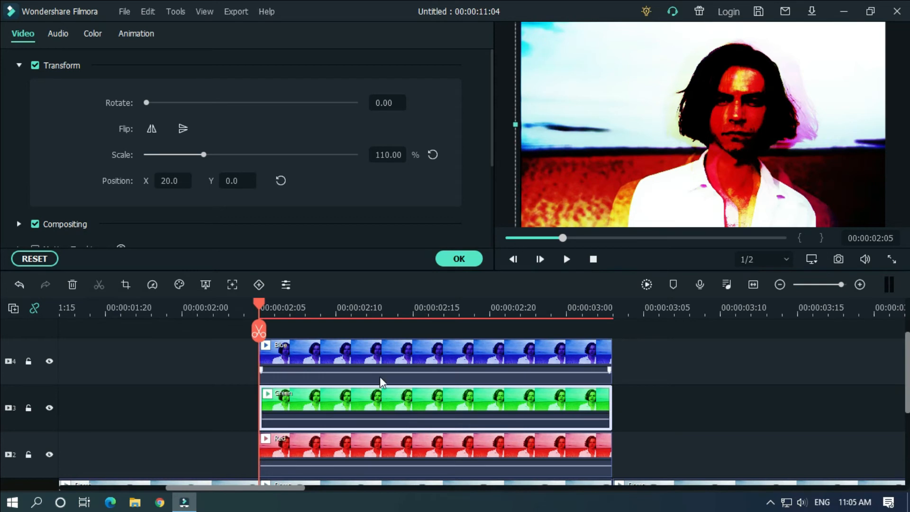
- Set the first Red clip's scale to 115% and its Y position to -6
click(325, 448)
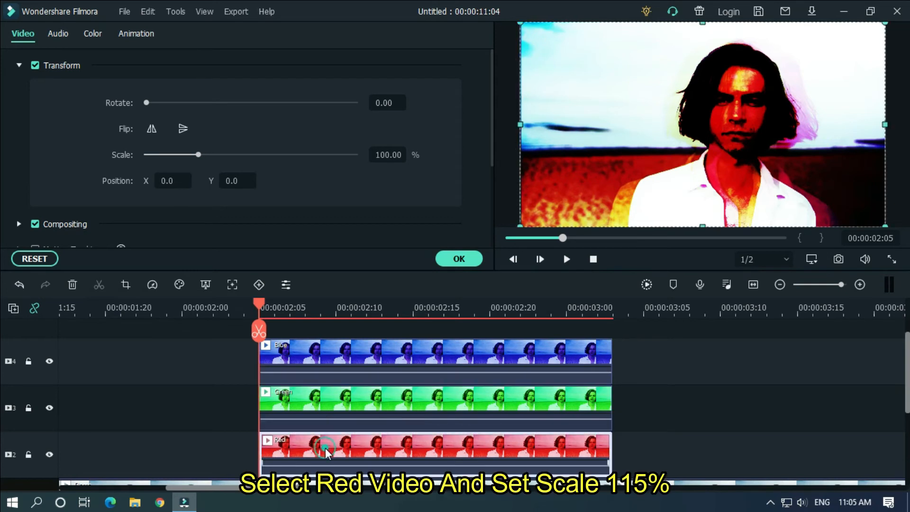
click(392, 154)
text(115)
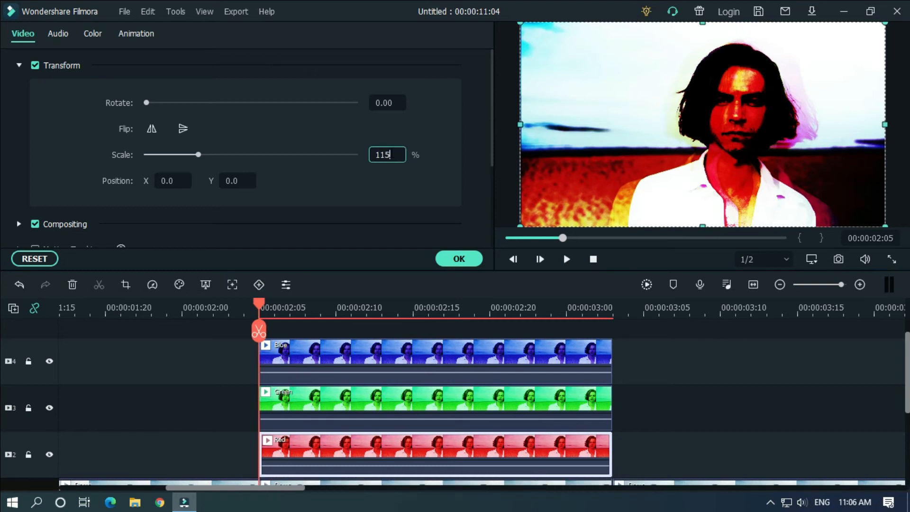
key(Return)
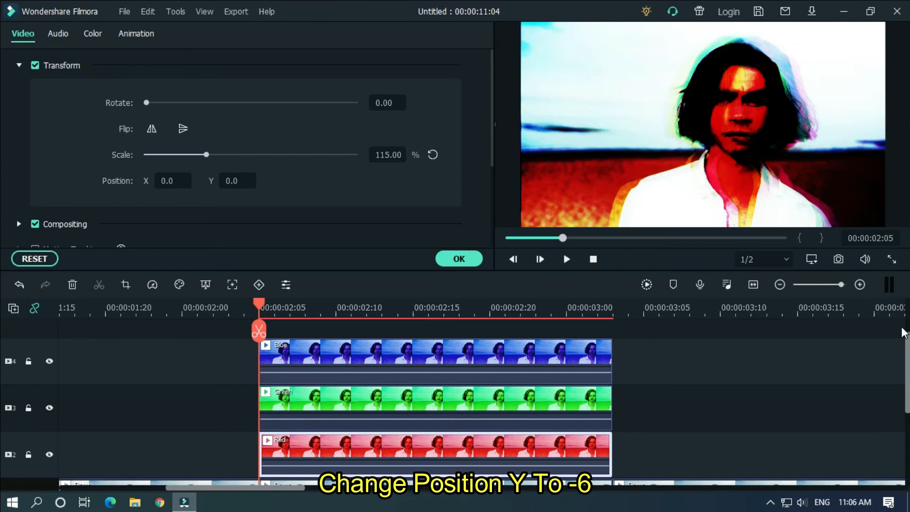
scroll(903, 331, down, 1)
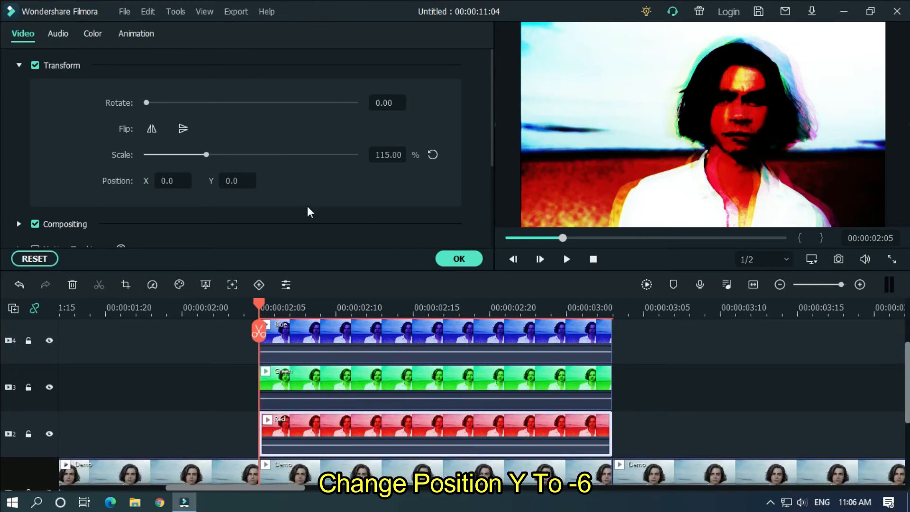
drag(227, 180, 225, 180)
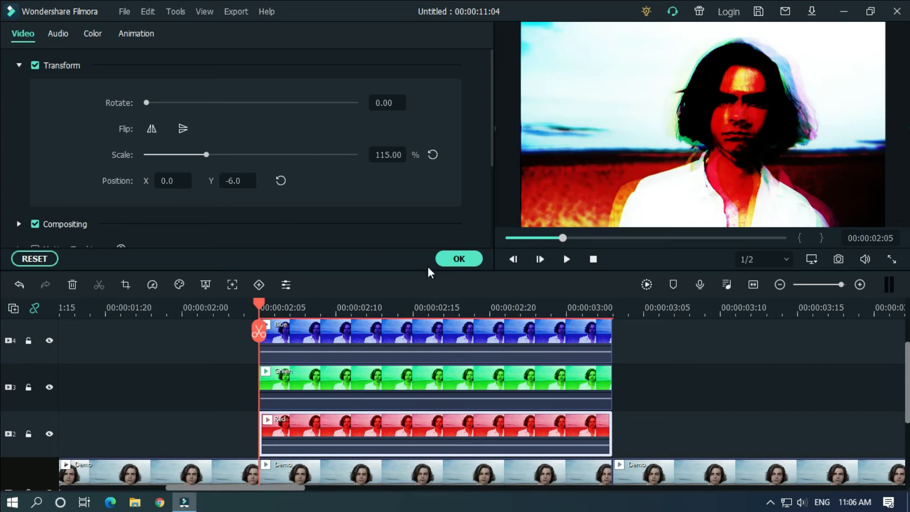
click(458, 259)
- Copy the first Blue clip's effect and paste it onto the second and third Blue clips
drag(527, 305, 292, 284)
click(287, 284)
click(326, 344)
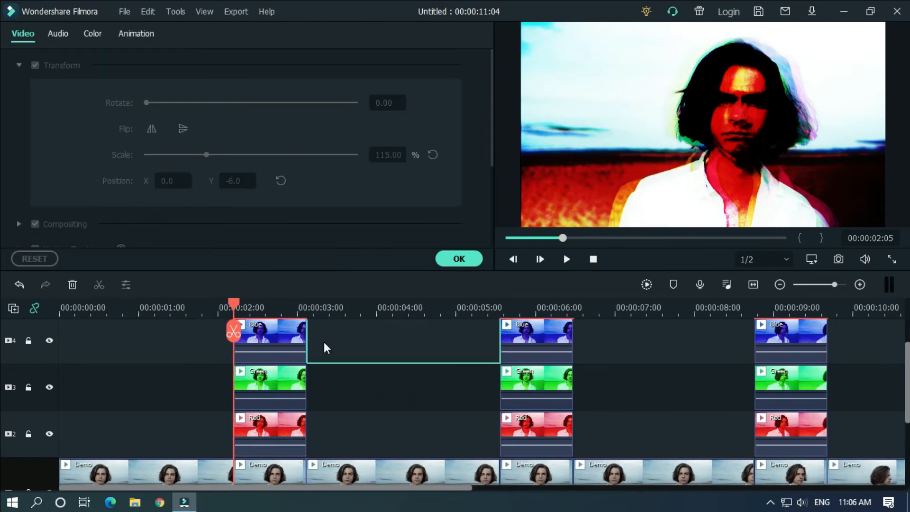
click(282, 330)
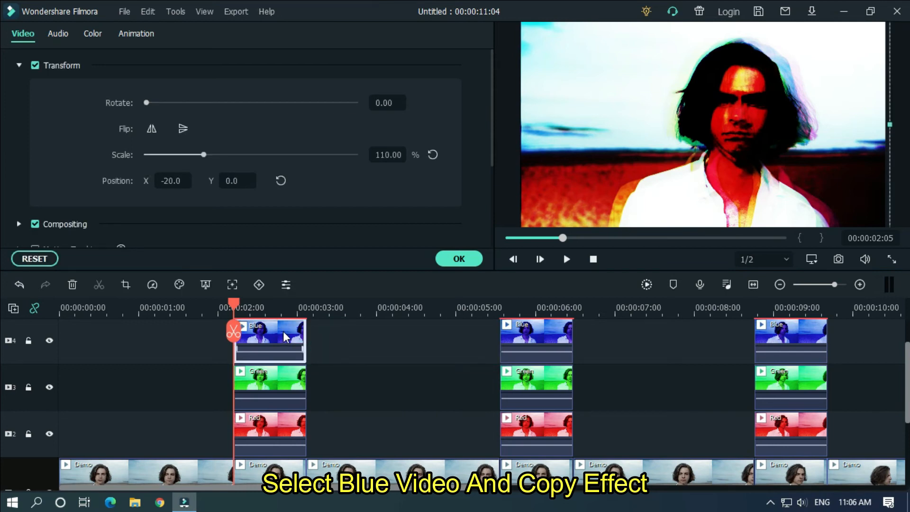
right_click(283, 330)
click(547, 15)
click(536, 328)
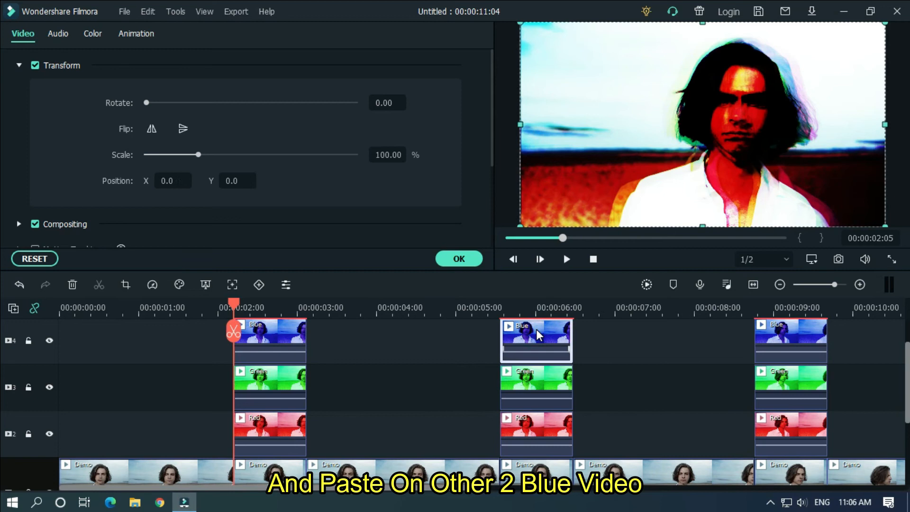
right_click(536, 328)
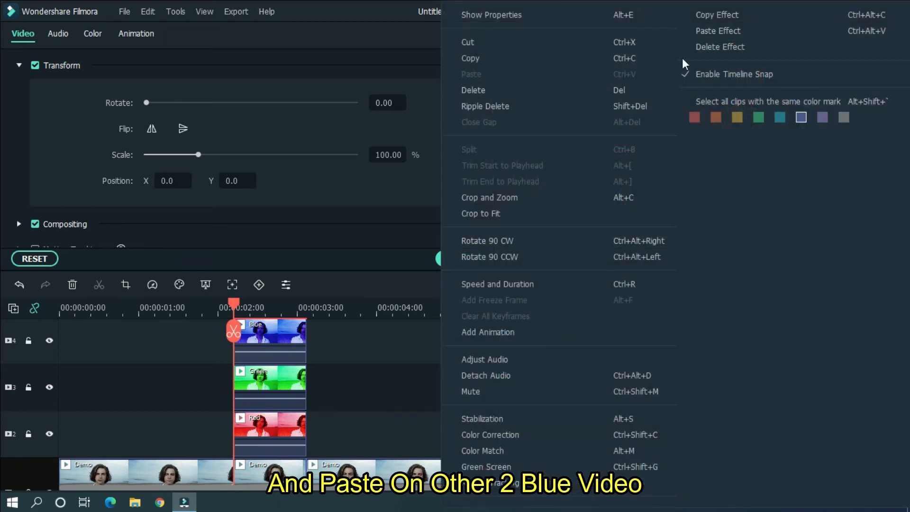
click(719, 33)
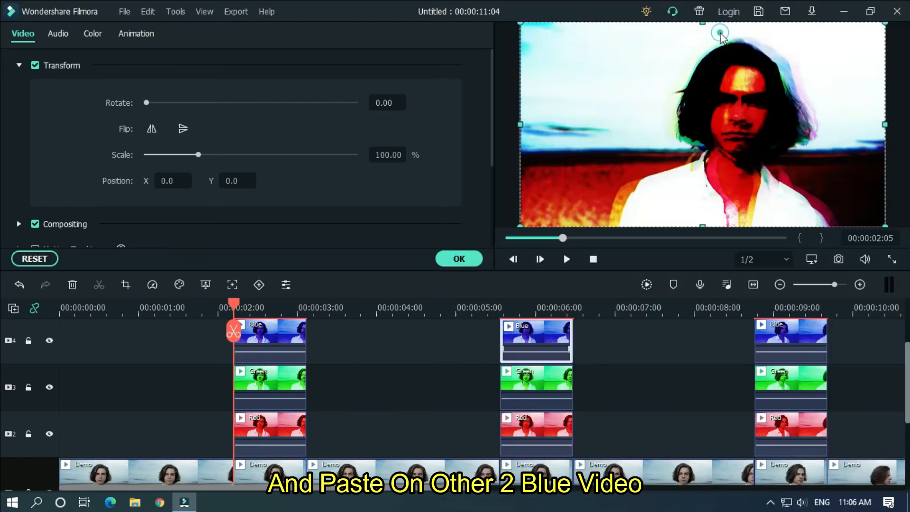
click(792, 328)
right_click(792, 329)
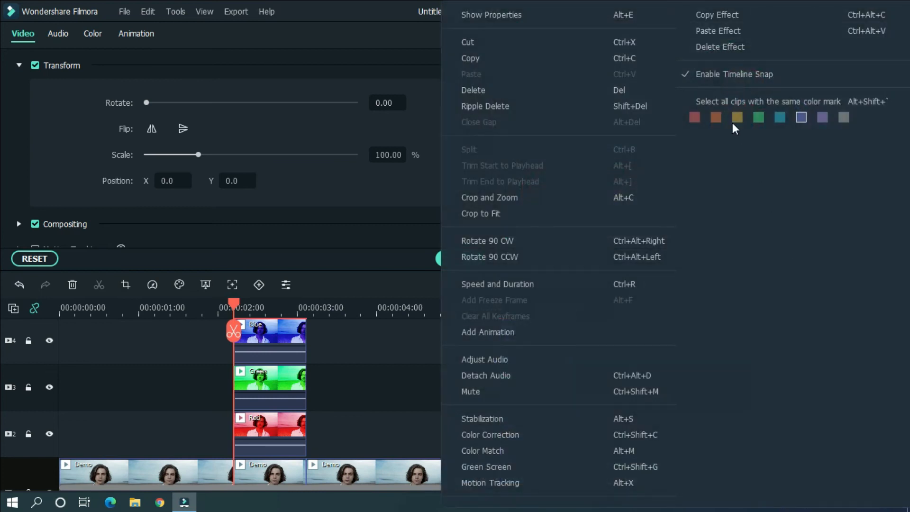
click(728, 31)
- Copy the first Green clip's effect and paste it onto the second and third Green clips
click(274, 376)
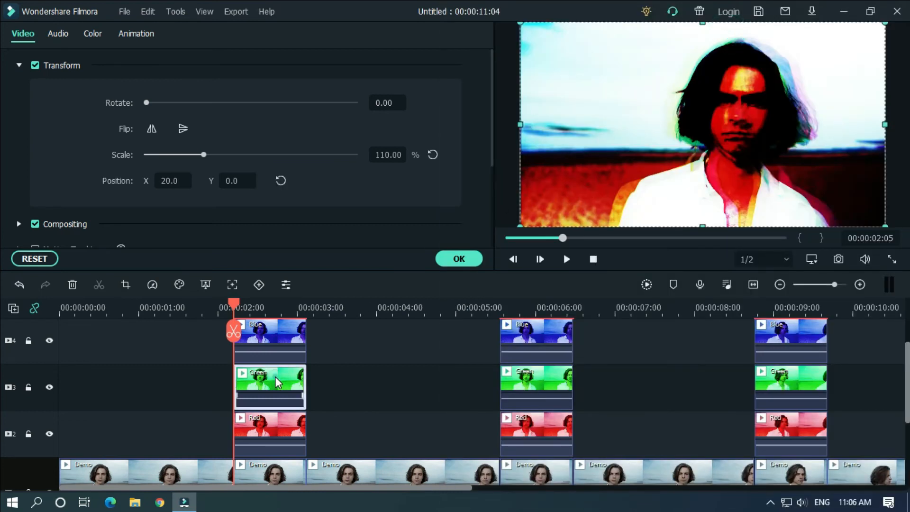
right_click(274, 376)
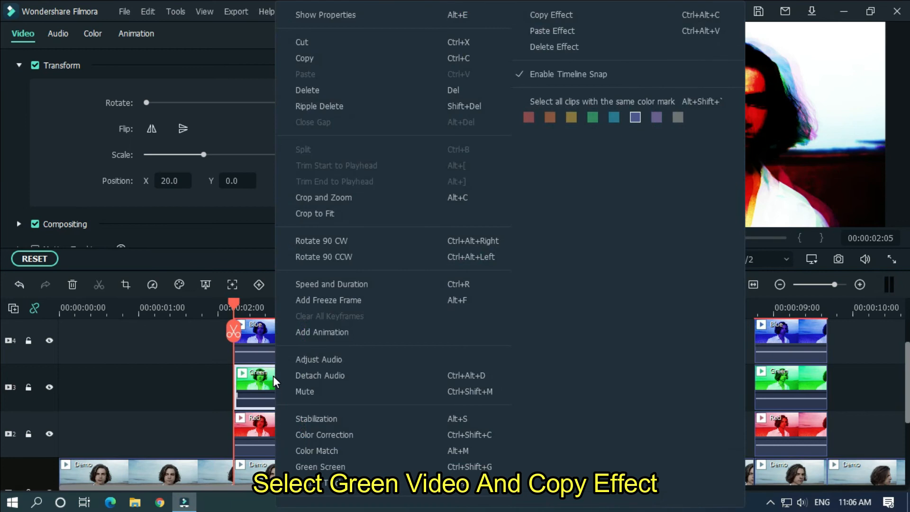
click(571, 15)
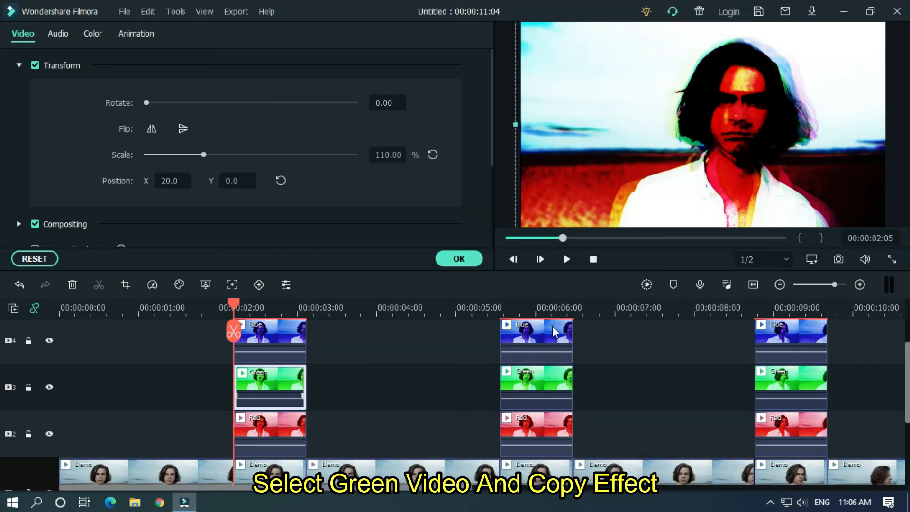
click(537, 383)
right_click(538, 383)
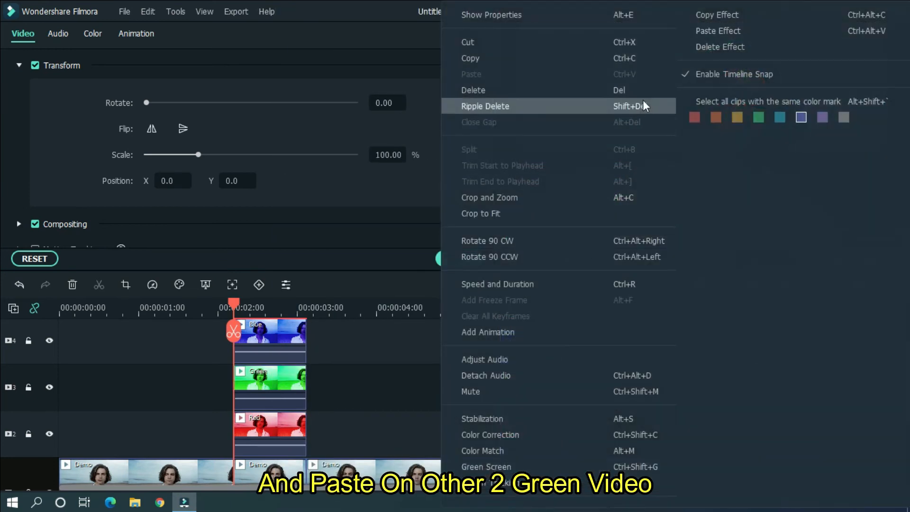
click(723, 32)
click(794, 377)
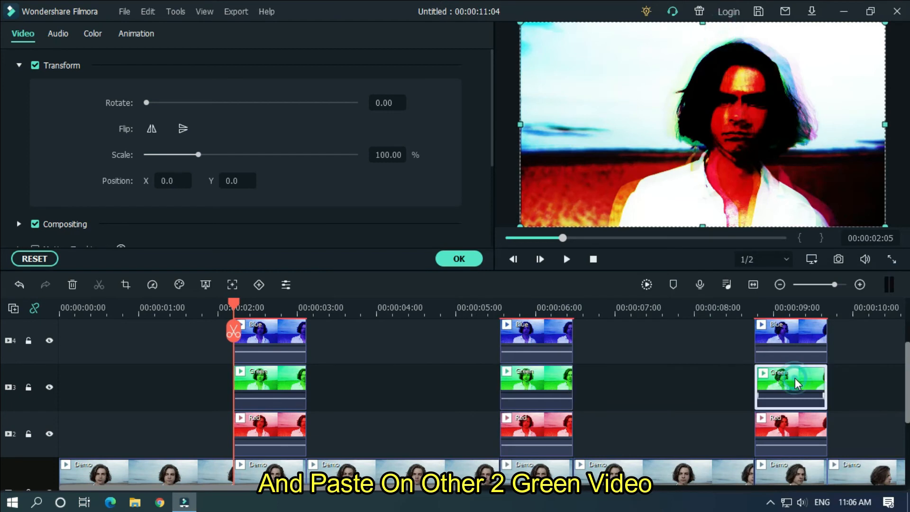
right_click(795, 377)
click(710, 32)
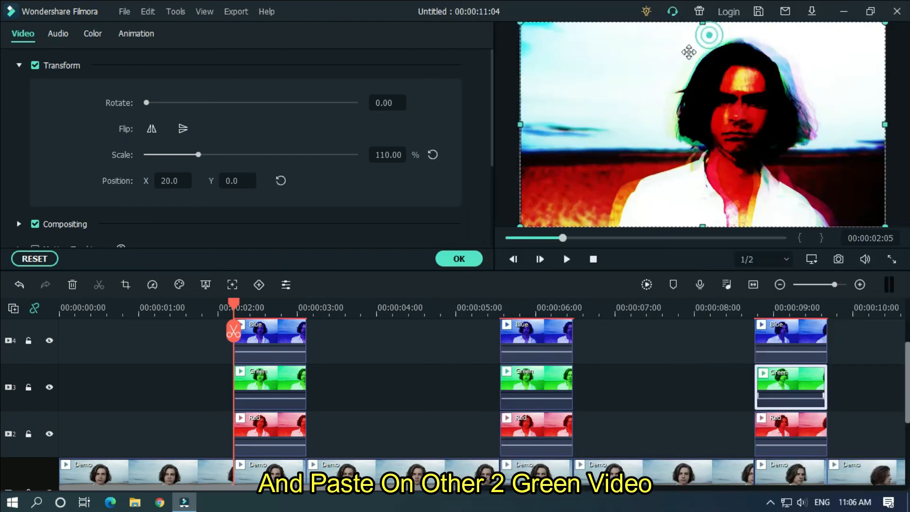
- Copy the first Red clip's effect and paste it onto the second and third Red clips
click(261, 421)
right_click(261, 422)
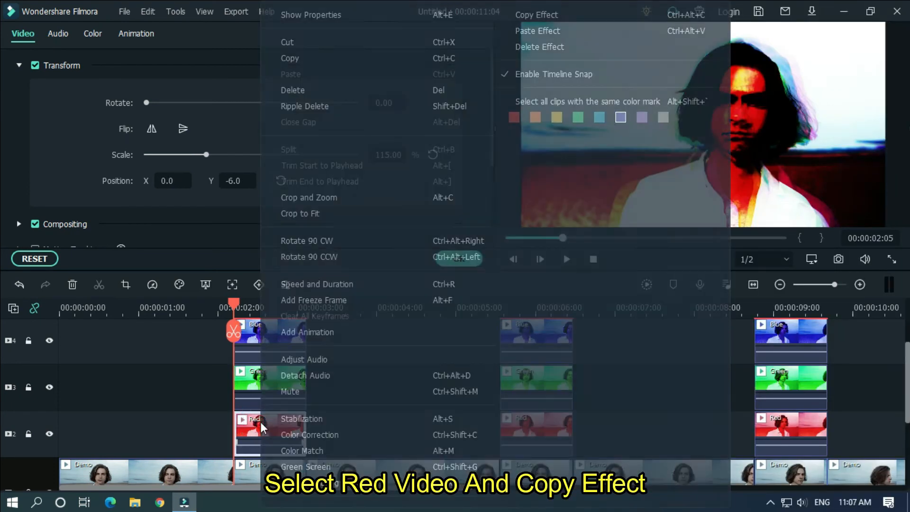
click(556, 16)
click(540, 431)
right_click(542, 434)
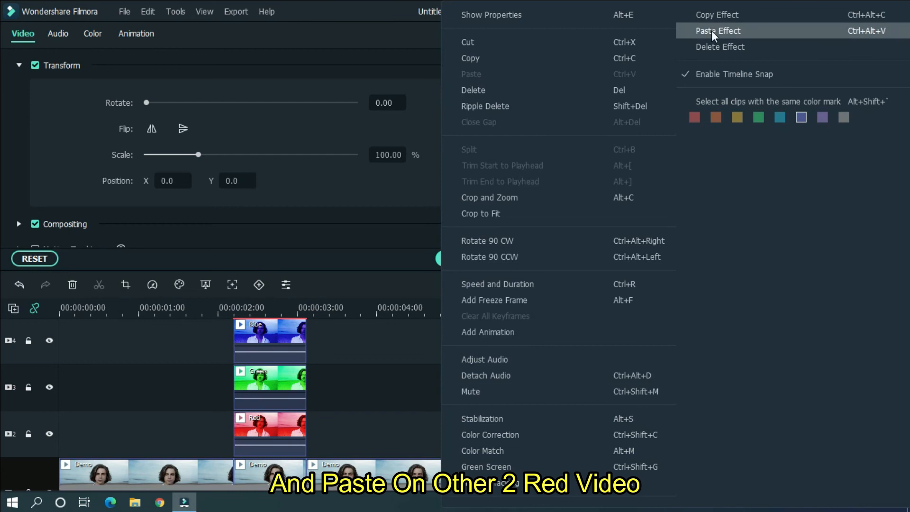
click(712, 31)
click(775, 427)
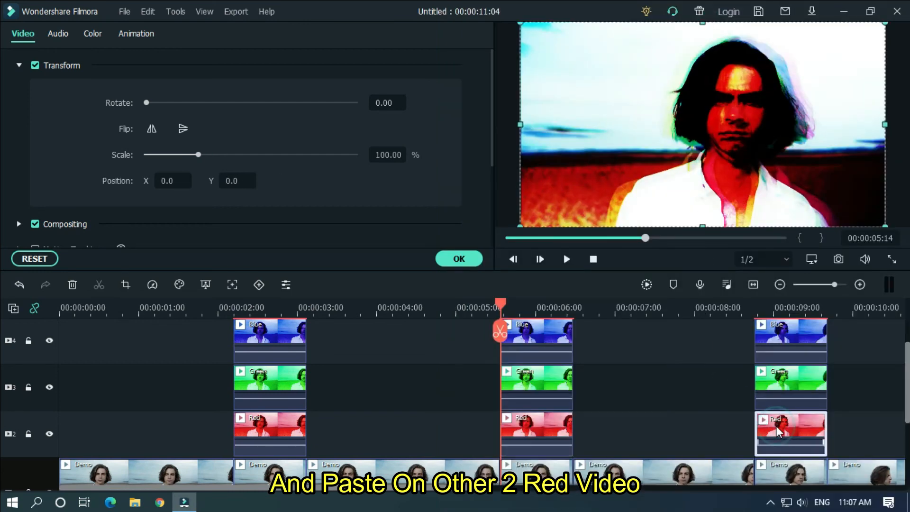
right_click(776, 429)
click(718, 31)
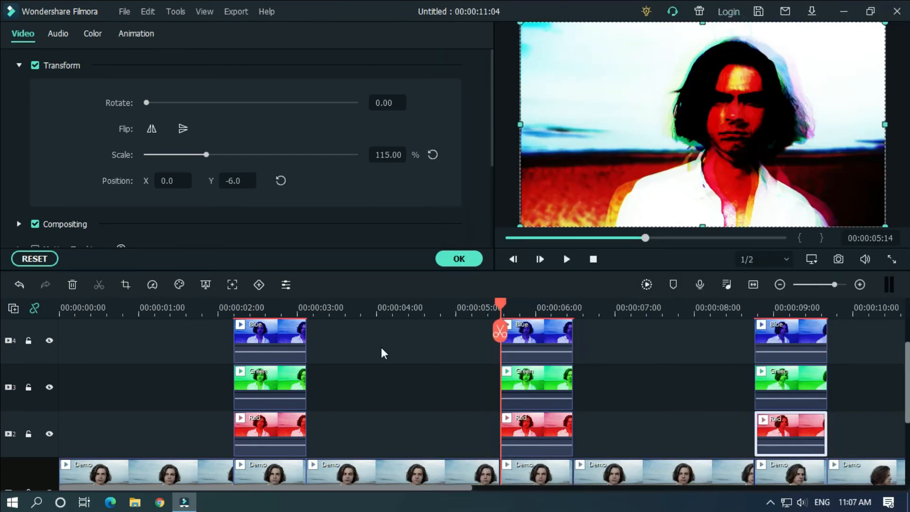
- Render a timeline preview for smooth playback
drag(586, 306, 306, 298)
click(306, 298)
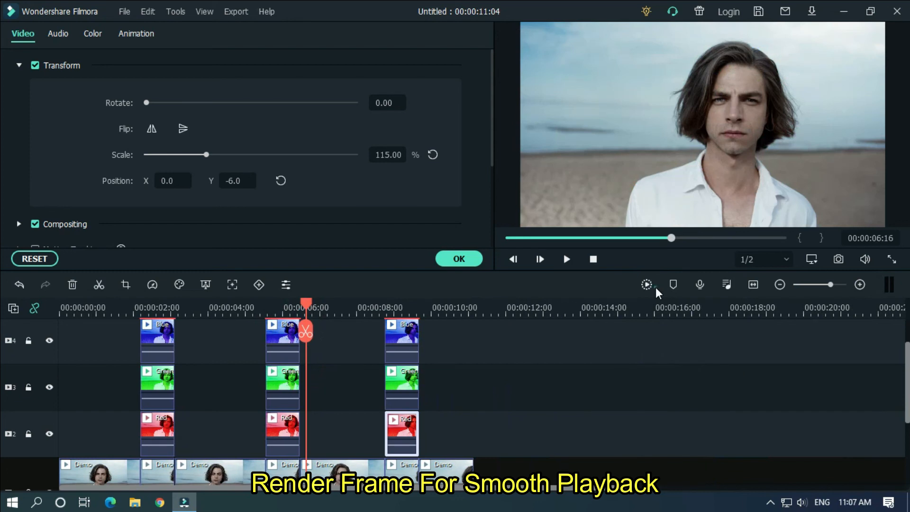
click(647, 284)
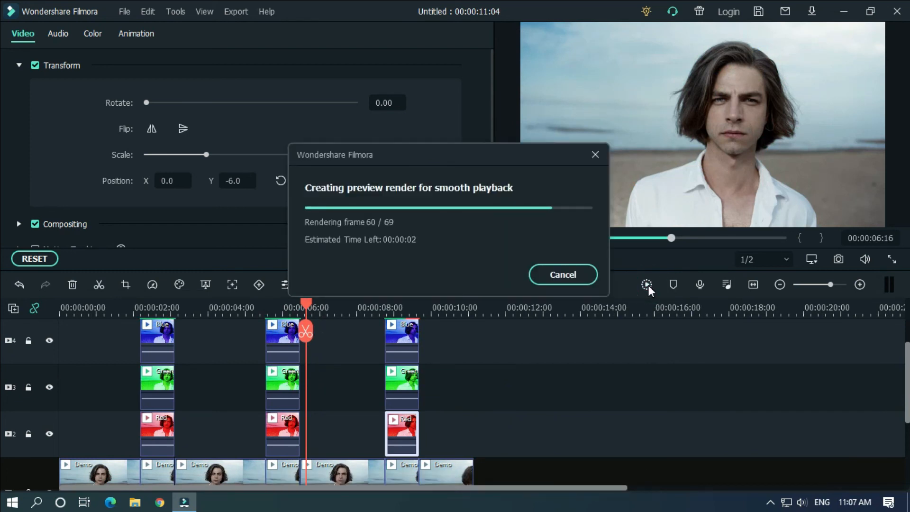
- Play the rendered video from the start to review the glitch effect, and close the clip properties
drag(565, 238, 465, 250)
click(561, 260)
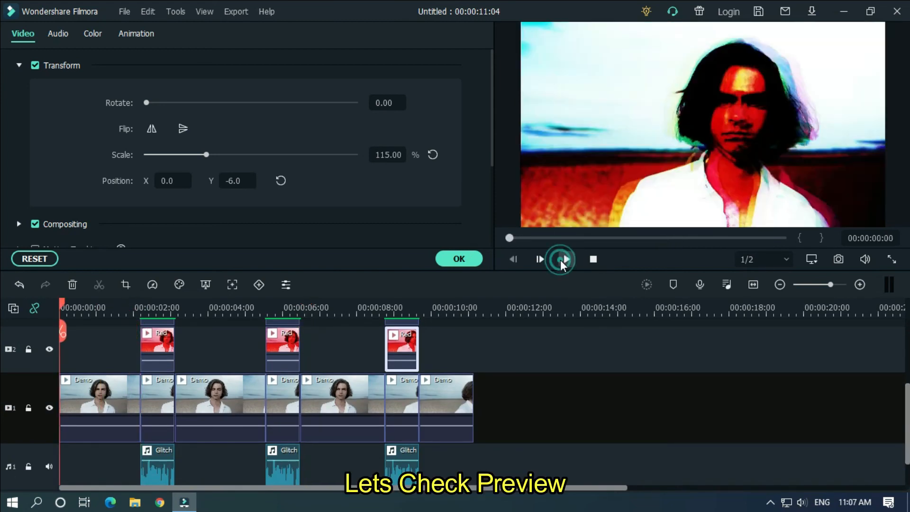
click(562, 262)
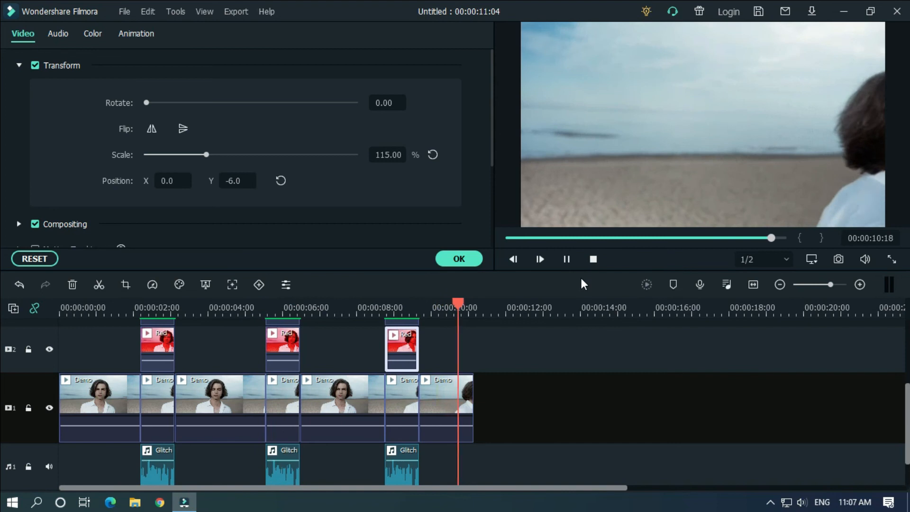
click(474, 262)
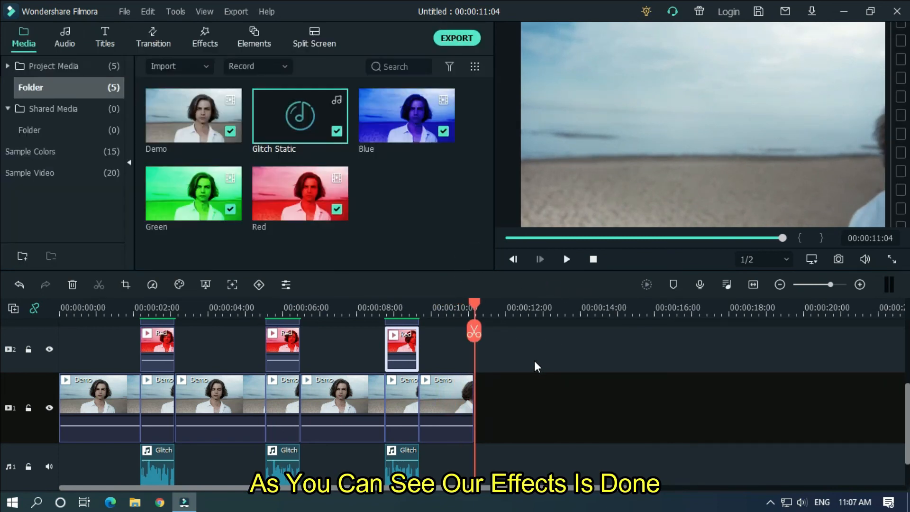
- Open the export settings and name the output video "New Glich"
click(458, 38)
triple_click(445, 105)
text(New Glich)
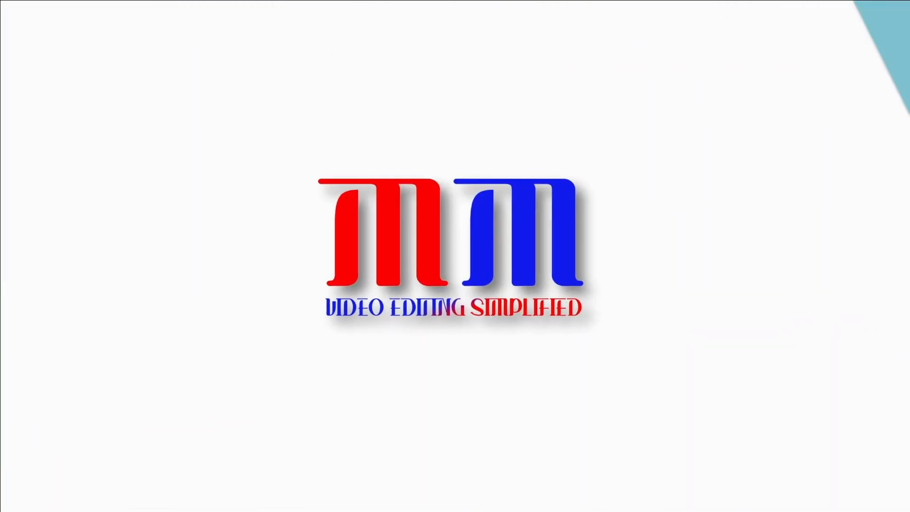